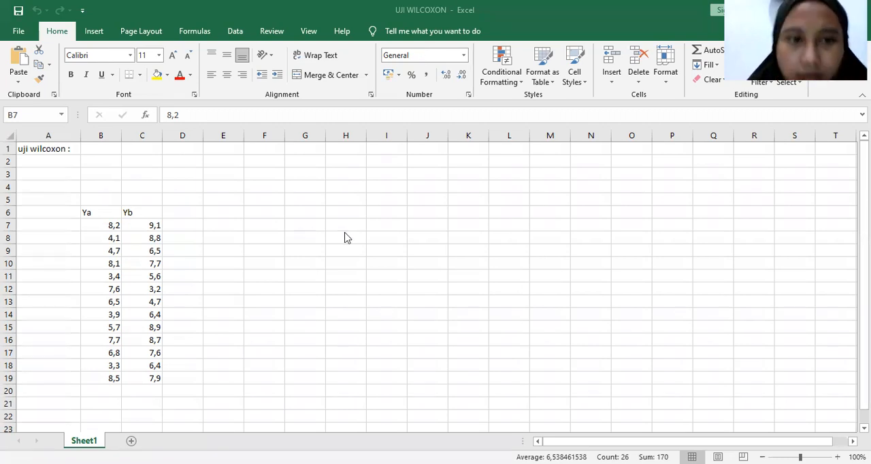
Switch to SPSS and define two variables named YA and YB in the variable definitions
{"action": "key", "text": "alt+Tab"}
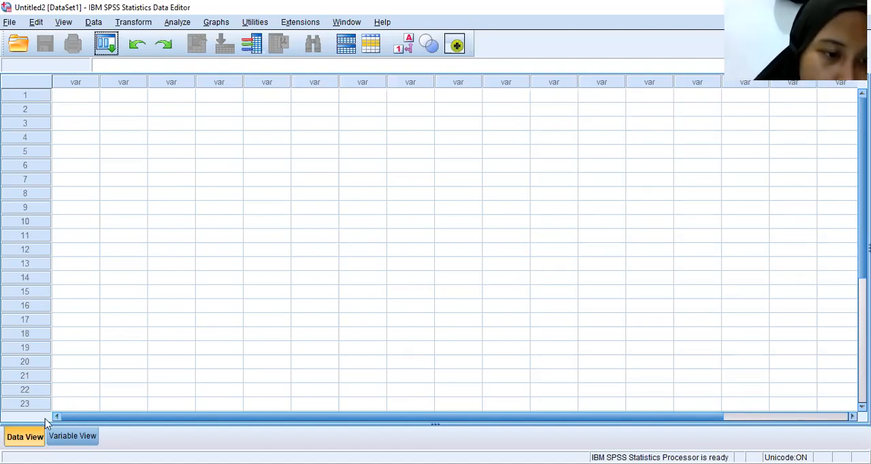
{"action": "left_click", "coordinate": [69, 442]}
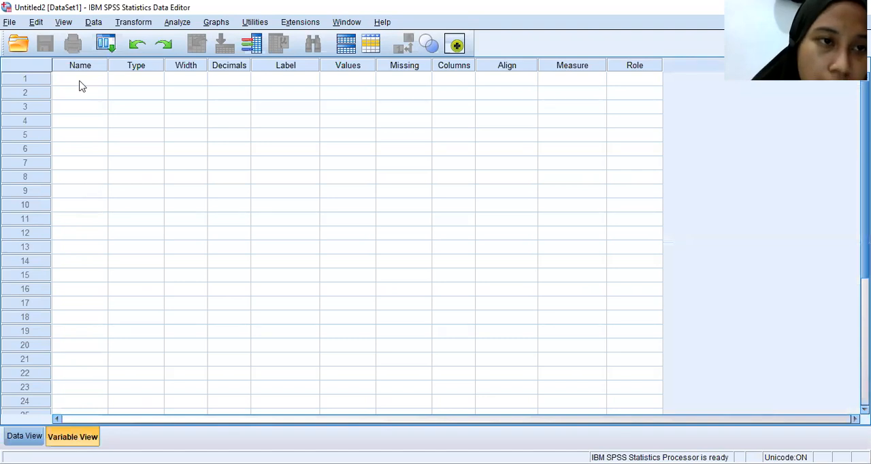
{"action": "left_click", "coordinate": [80, 80]}
{"action": "left_click", "coordinate": [80, 81]}
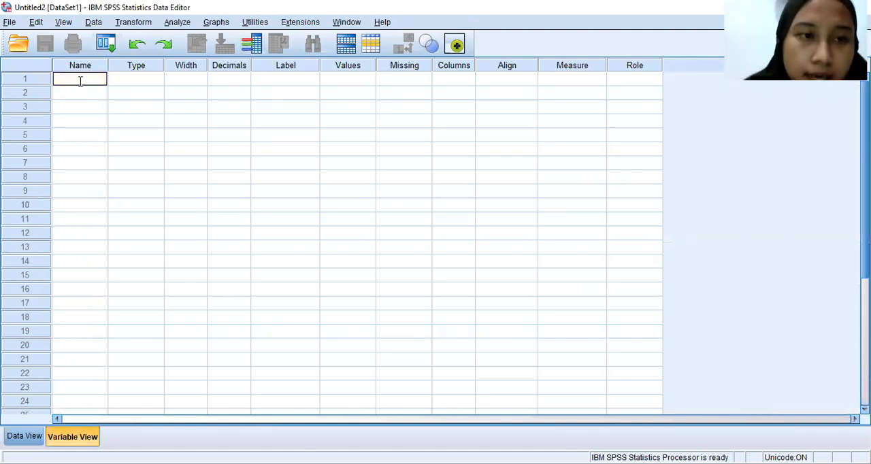
{"action": "type", "text": "YA"}
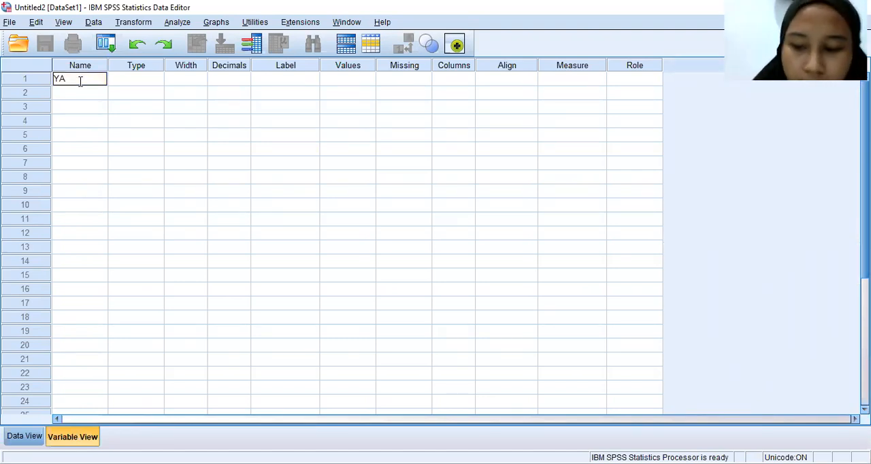
{"action": "key", "text": "Return"}
{"action": "type", "text": "Y"}
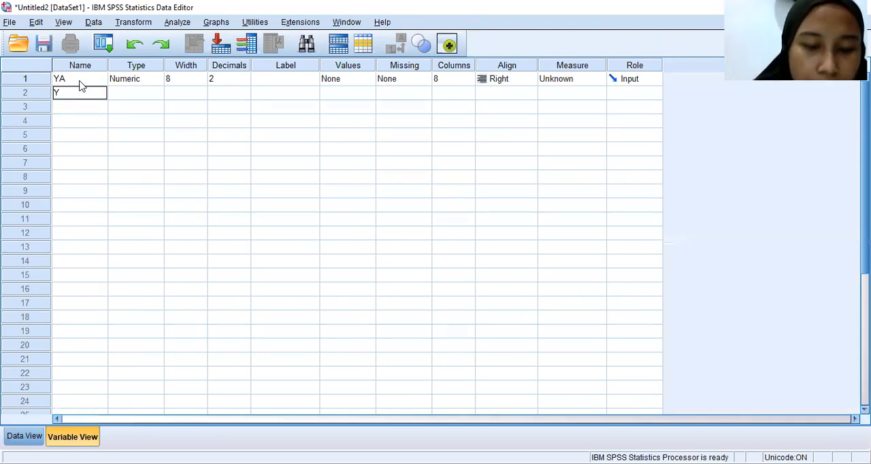
{"action": "type", "text": "B"}
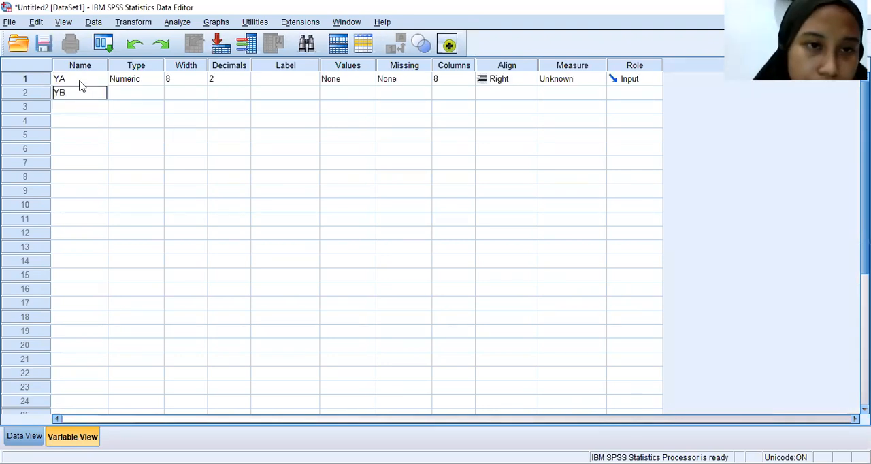
Set the number of decimals to 1 for both the YA and YB variables
{"action": "left_click", "coordinate": [243, 83]}
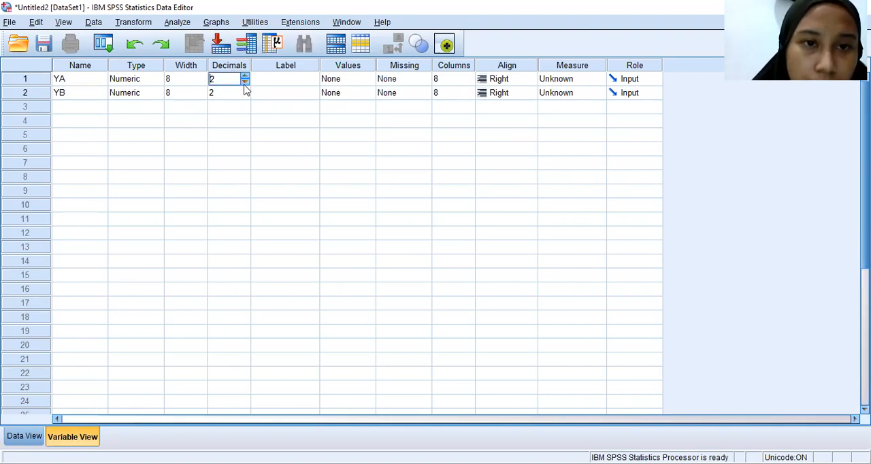
{"action": "left_click", "coordinate": [245, 85]}
{"action": "left_click", "coordinate": [228, 92]}
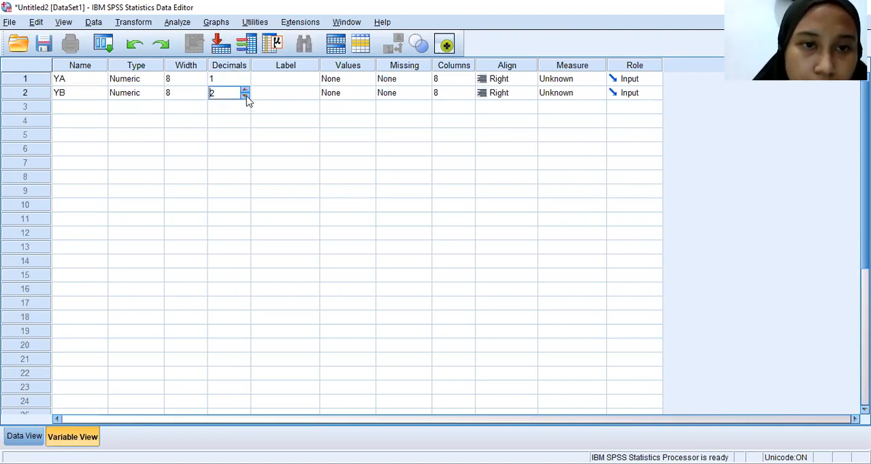
{"action": "left_click", "coordinate": [246, 96]}
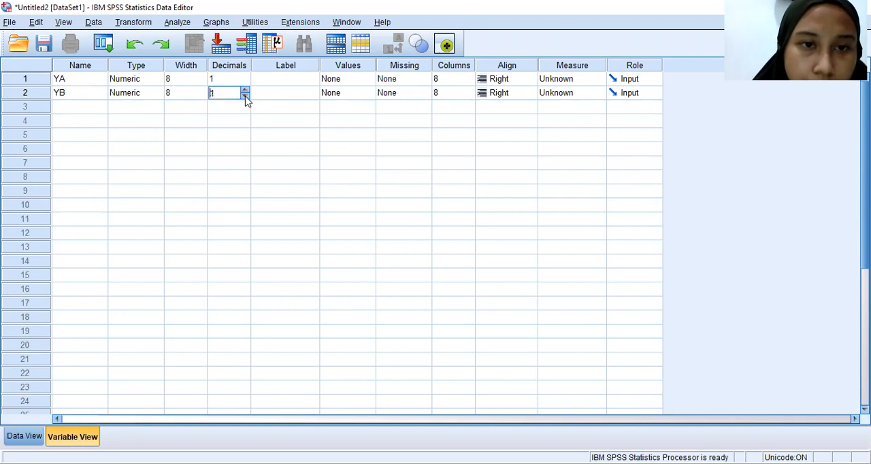
Give the YA variable the label "Grub A"
{"action": "left_click", "coordinate": [282, 83]}
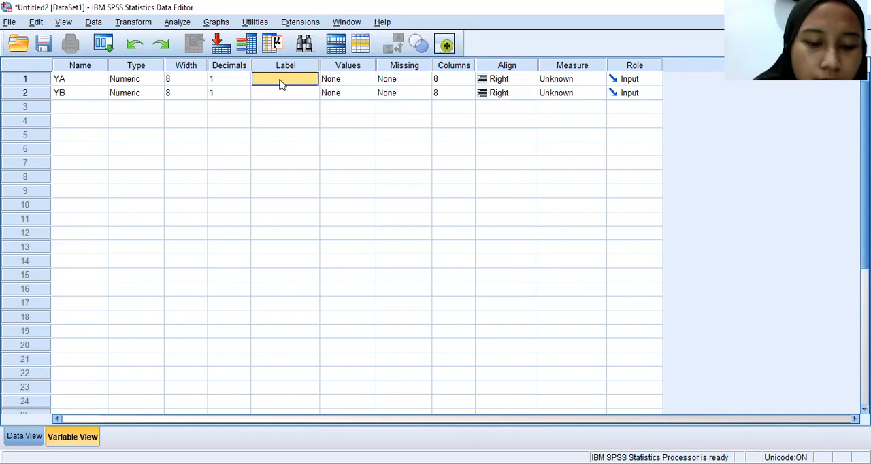
{"action": "type", "text": "g"}
{"action": "key", "text": "BackSpace"}
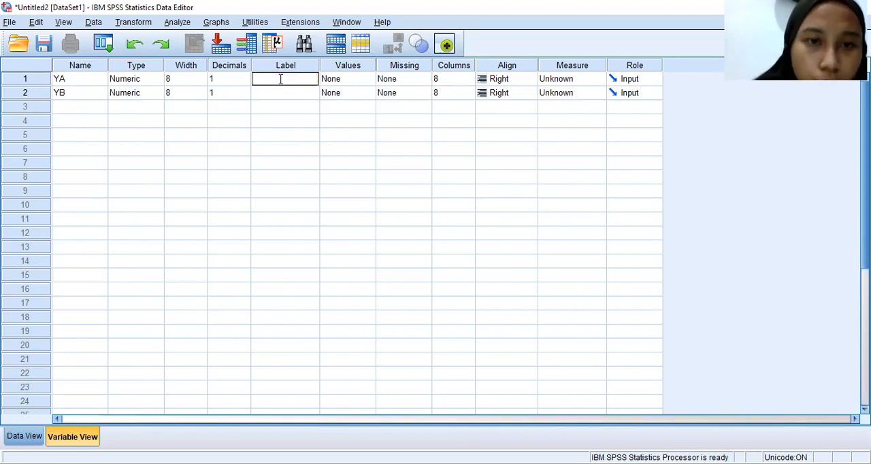
{"action": "type", "text": "gR"}
{"action": "key", "text": "BackSpace"}
{"action": "key", "text": "BackSpace"}
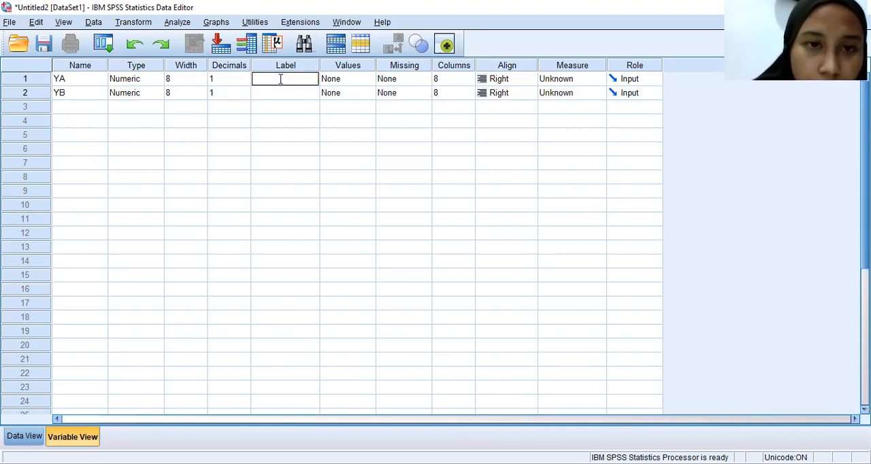
{"action": "type", "text": "Grub"}
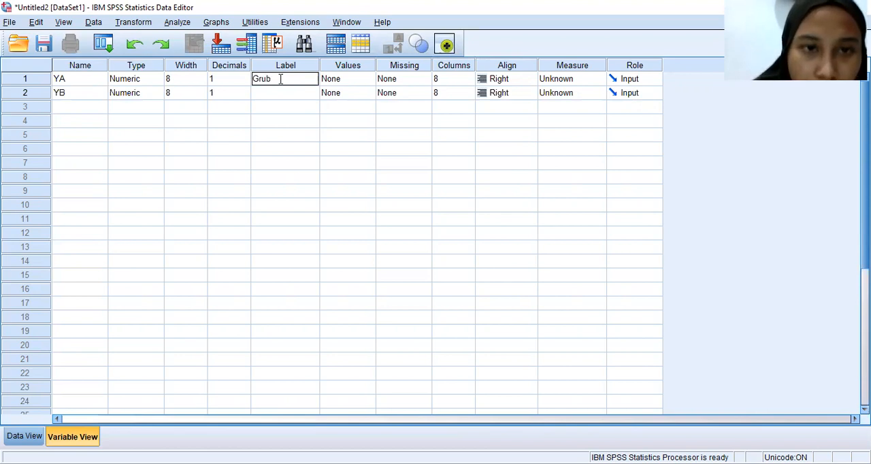
{"action": "type", "text": " A"}
{"action": "key", "text": "Return"}
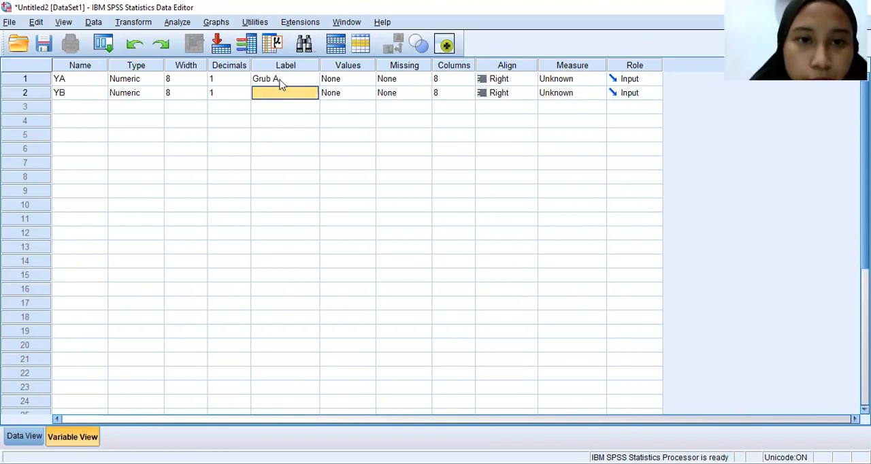
Give the YB variable the label "Grub B"
{"action": "type", "text": "g"}
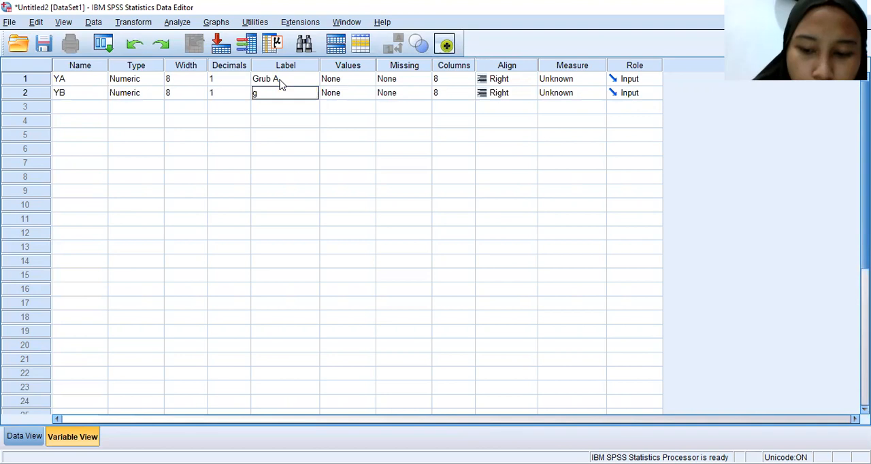
{"action": "key", "text": "BackSpace"}
{"action": "type", "text": "Gru"}
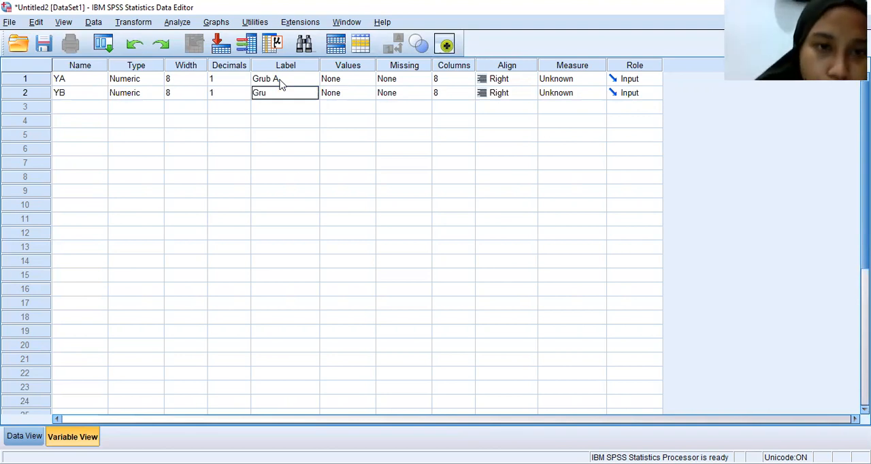
{"action": "type", "text": "b B"}
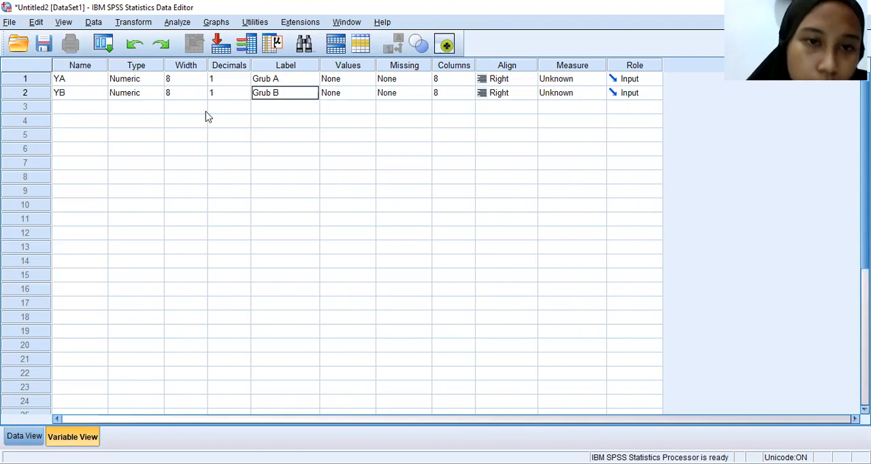
Show the SPSS data grid, and copy the Ya and Yb values in B7:C19 from the Excel workbook
{"action": "left_click", "coordinate": [25, 436]}
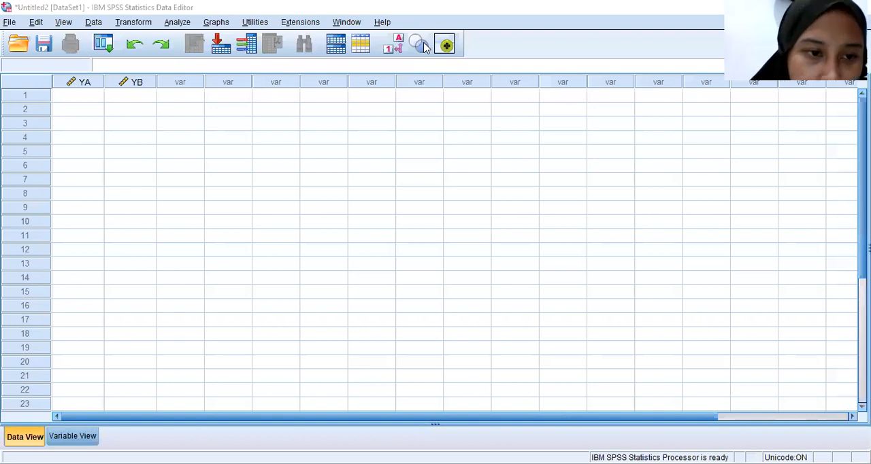
{"action": "key", "text": "alt+Tab"}
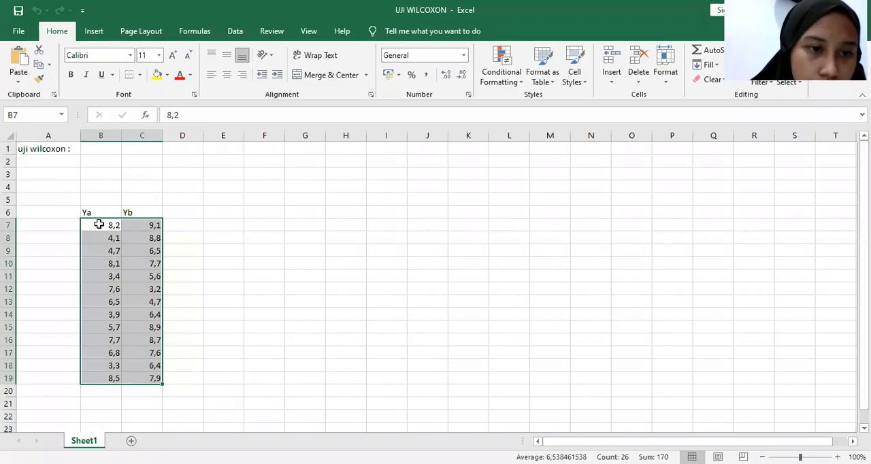
{"action": "left_click", "coordinate": [97, 224]}
{"action": "left_click_drag", "start_coordinate": [97, 224], "coordinate": [141, 376]}
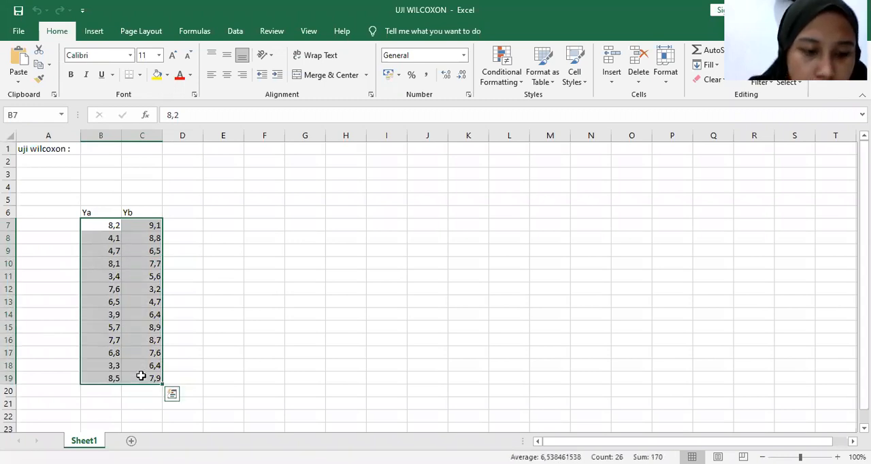
{"action": "key", "text": "ctrl+c"}
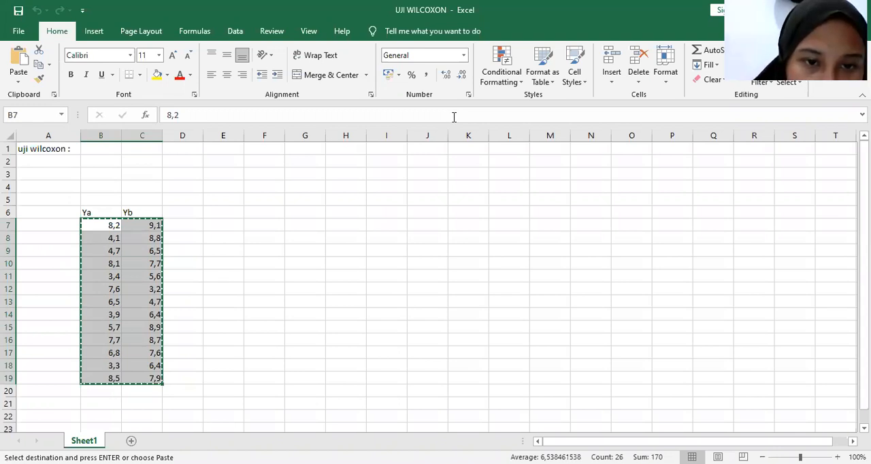
Return to SPSS and paste the copied values into the YA and YB columns starting at row 1
{"action": "key", "text": "alt+Tab"}
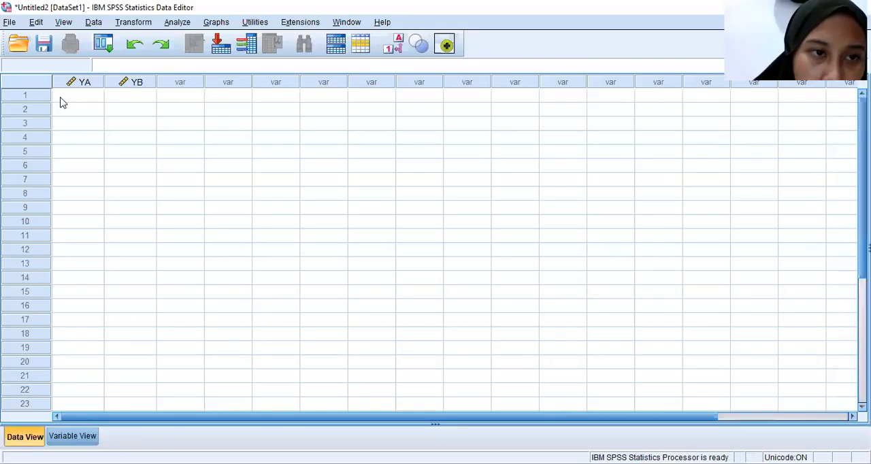
{"action": "left_click", "coordinate": [62, 100]}
{"action": "right_click", "coordinate": [61, 100]}
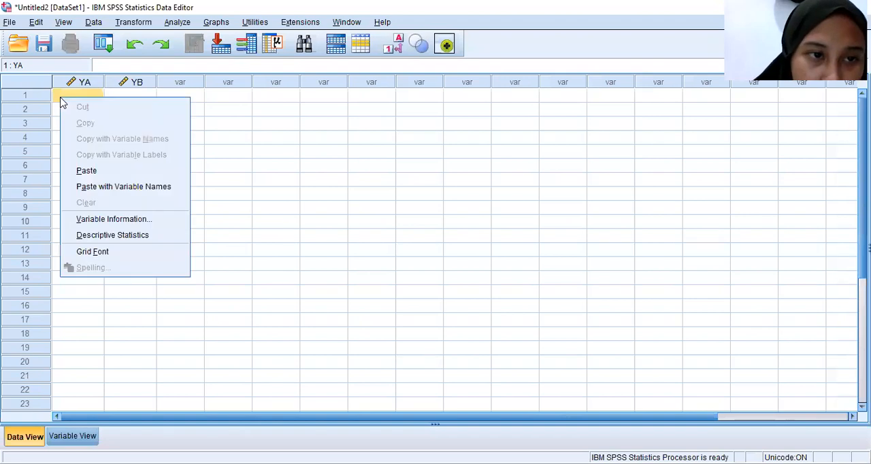
{"action": "left_click", "coordinate": [87, 172]}
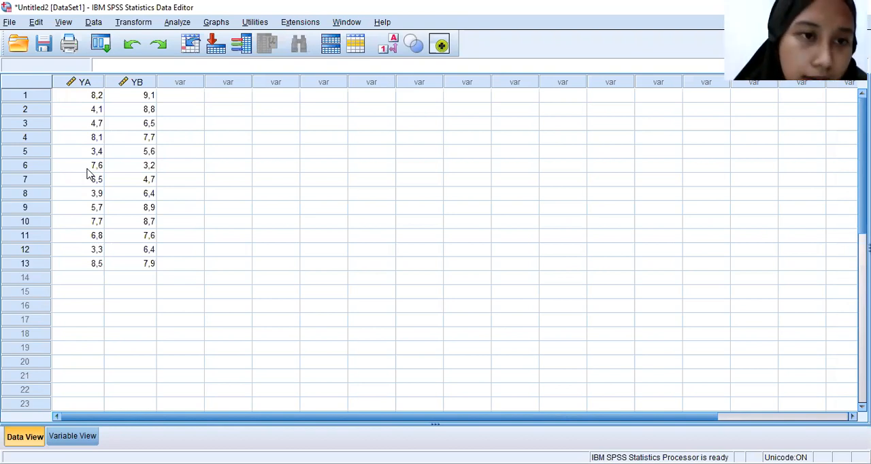
Open the legacy nonparametric test for two related samples
{"action": "left_click", "coordinate": [175, 23]}
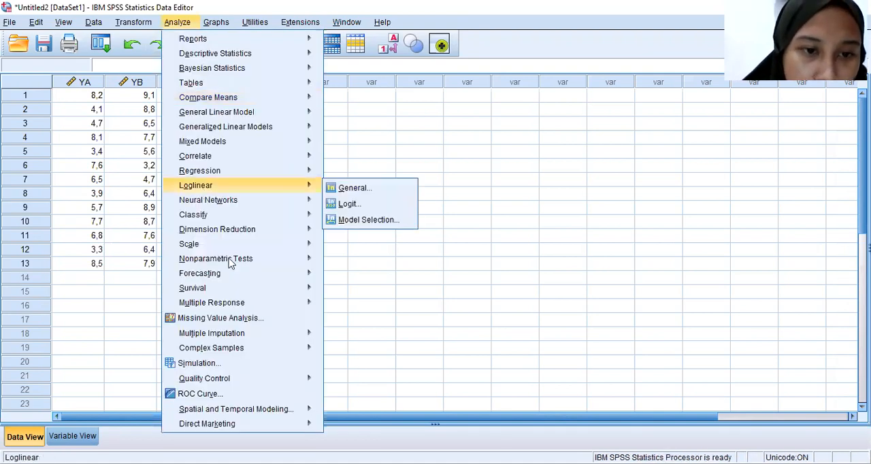
{"action": "mouse_move", "coordinate": [230, 264]}
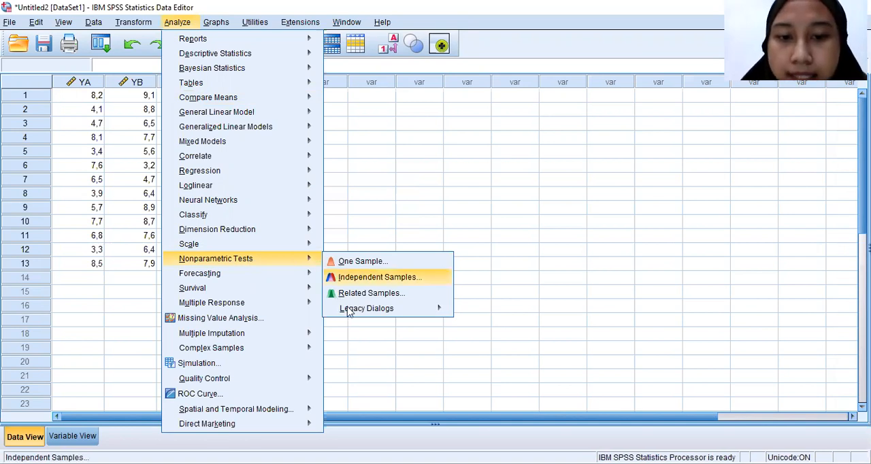
{"action": "mouse_move", "coordinate": [399, 308]}
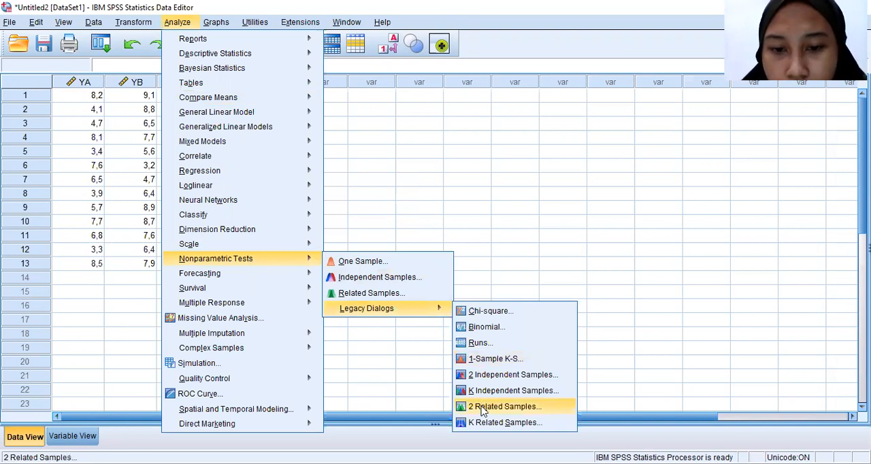
{"action": "left_click", "coordinate": [480, 407]}
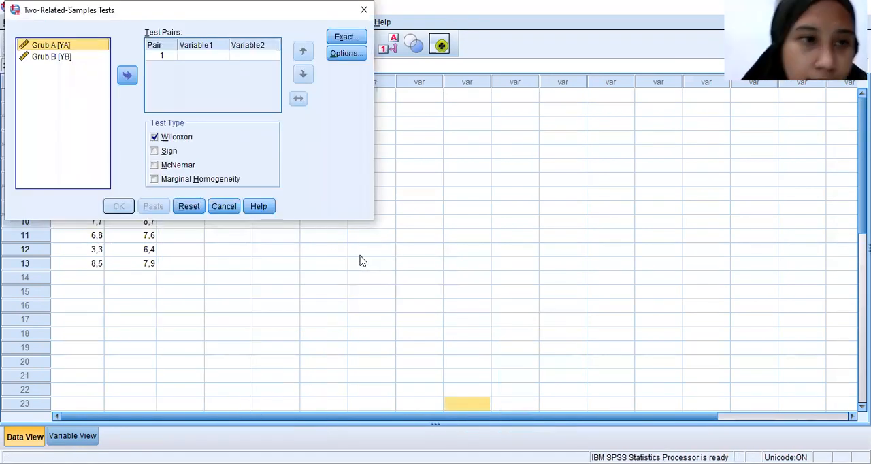
Pair Grub B as the first variable with Grub A as the second and run the Wilcoxon test
{"action": "left_click", "coordinate": [81, 47]}
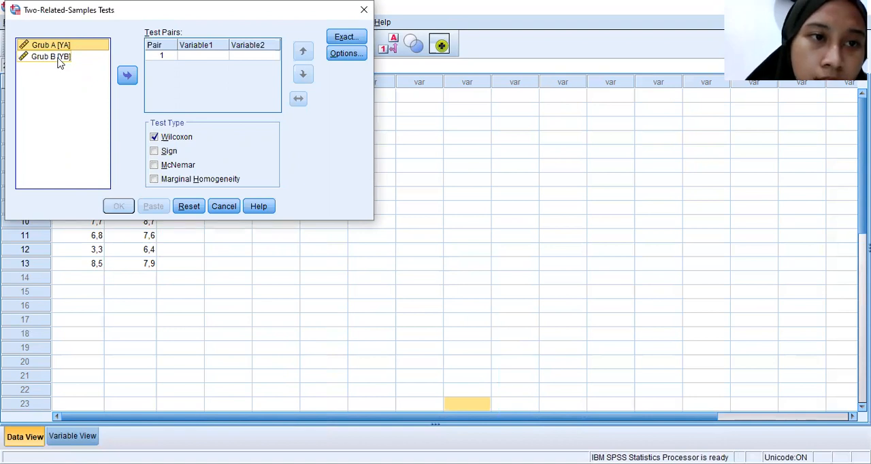
{"action": "left_click", "coordinate": [60, 62]}
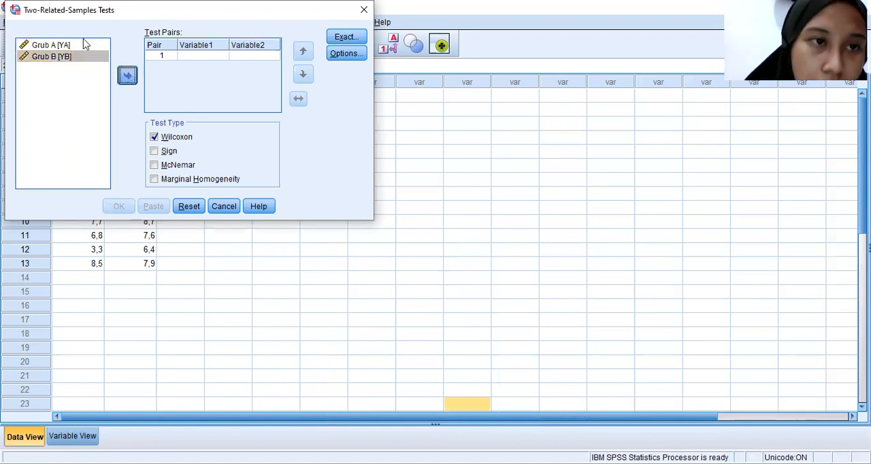
{"action": "double_click", "coordinate": [52, 56]}
{"action": "left_click", "coordinate": [62, 45]}
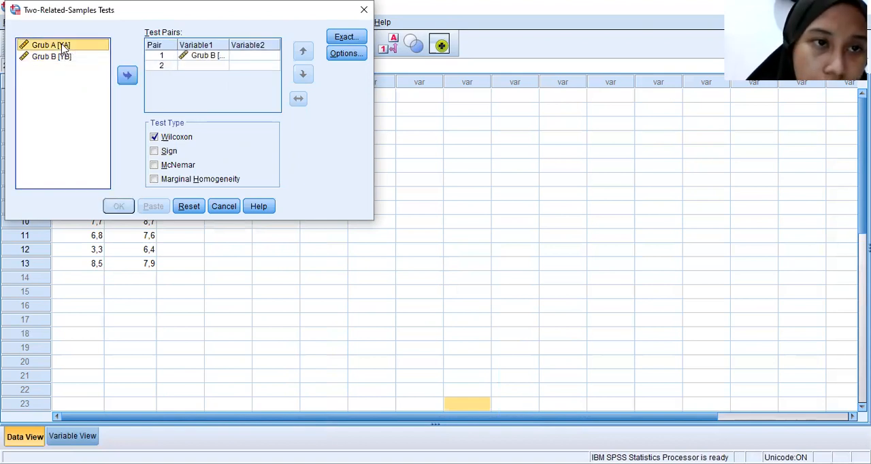
{"action": "left_click", "coordinate": [127, 76]}
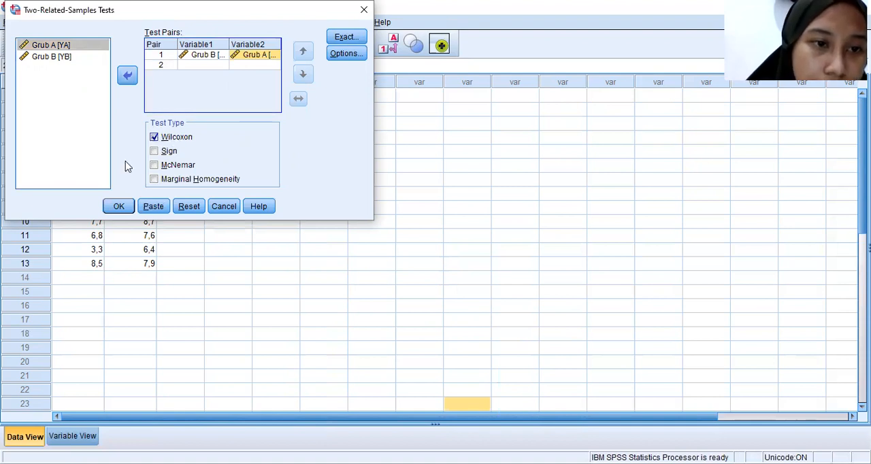
{"action": "left_click", "coordinate": [117, 208]}
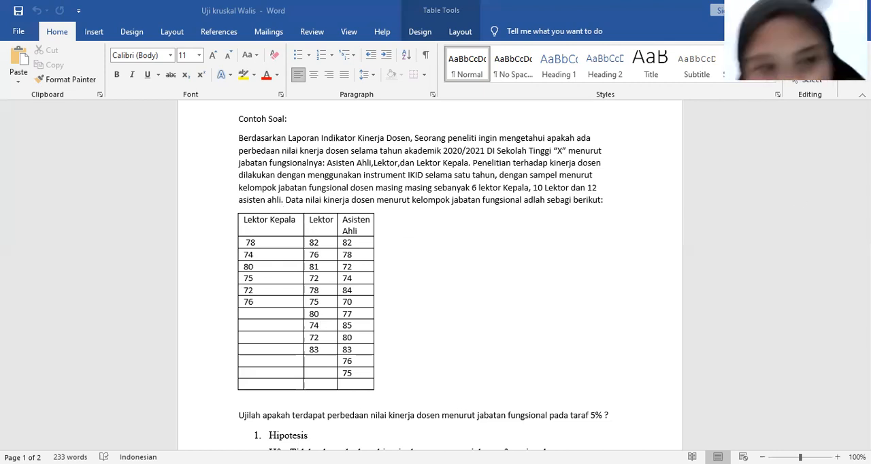
Review the Kruskal-Wallis example problem, its data table and the hypotheses in the Word document
{"action": "left_click", "coordinate": [558, 311]}
{"action": "left_click", "coordinate": [558, 310]}
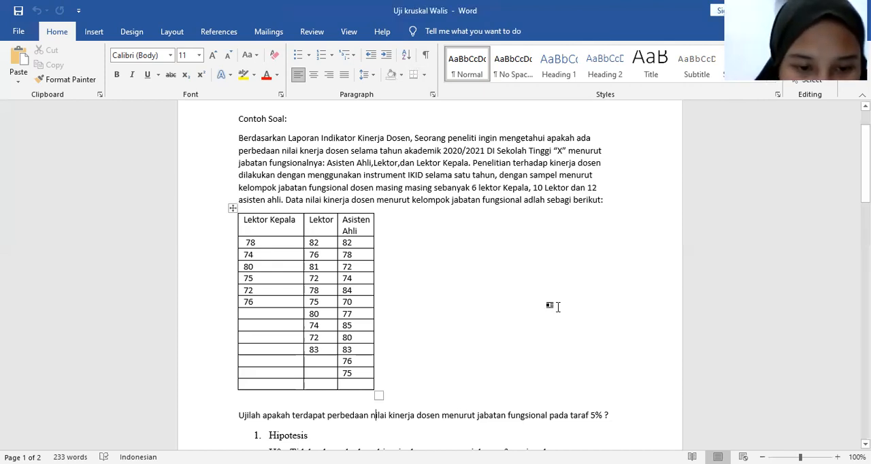
{"action": "key", "text": "Down"}
{"action": "key", "text": "Down"}
{"action": "key", "text": "Down"}
{"action": "key", "text": "Down"}
{"action": "key", "text": "Down"}
{"action": "key", "text": "Down"}
{"action": "key", "text": "Down"}
{"action": "key", "text": "Down"}
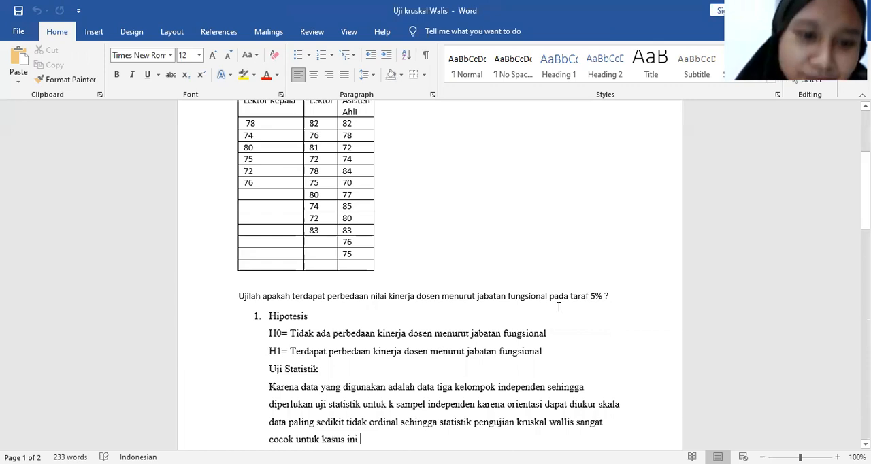
Read the test statistic rationale, significance level and decision criteria in the Word document, and return to the problem's data table
{"action": "key", "text": "Down"}
{"action": "key", "text": "Down"}
{"action": "key", "text": "Down"}
{"action": "key", "text": "Down"}
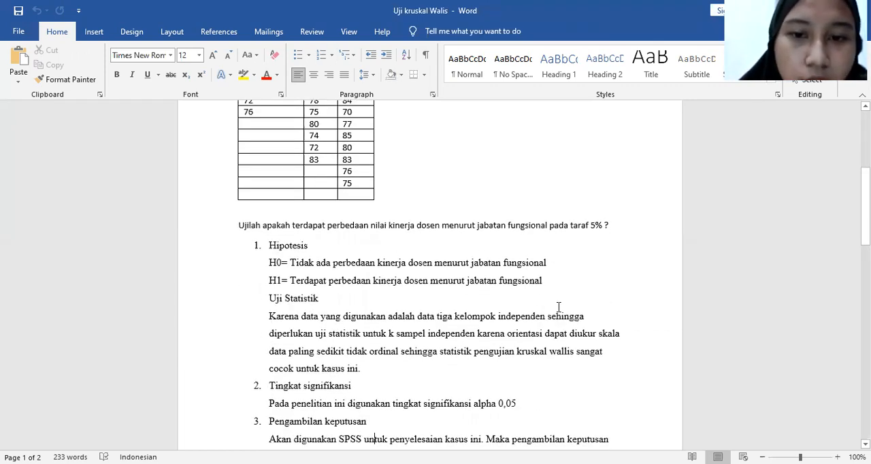
{"action": "key", "text": "Down"}
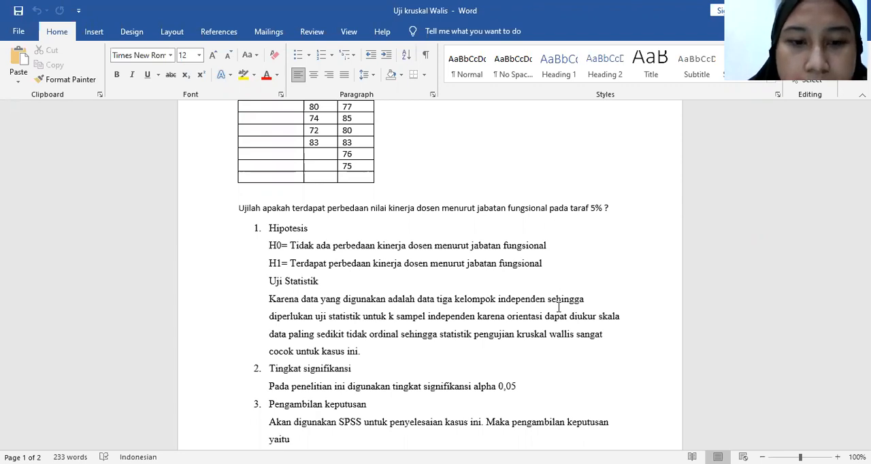
{"action": "key", "text": "Return"}
{"action": "key", "text": "ctrl+v"}
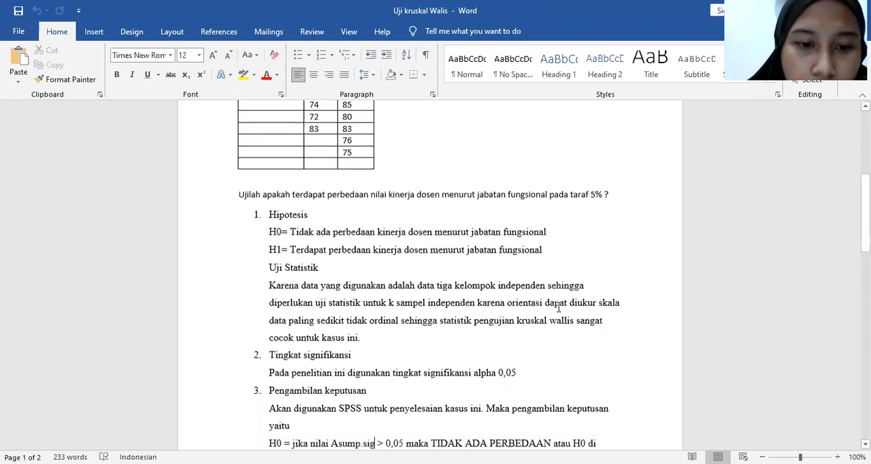
{"action": "scroll", "coordinate": [557, 306], "scroll_direction": "down", "scroll_amount": 1}
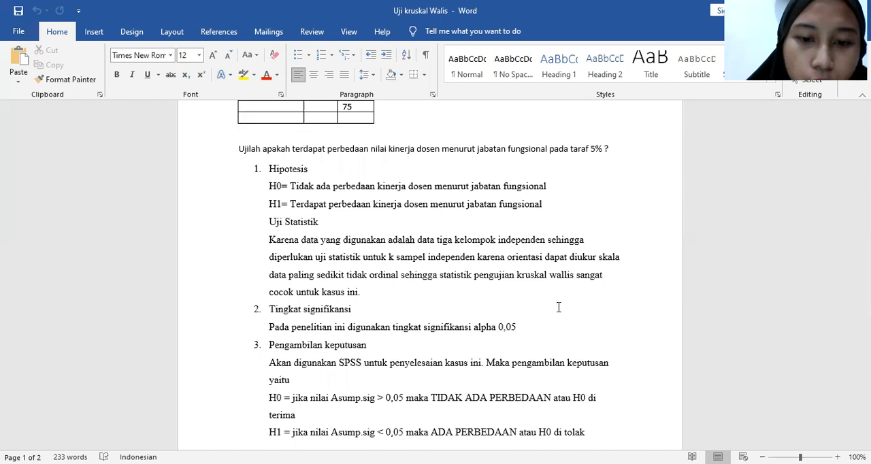
{"action": "key", "text": "ctrl+End"}
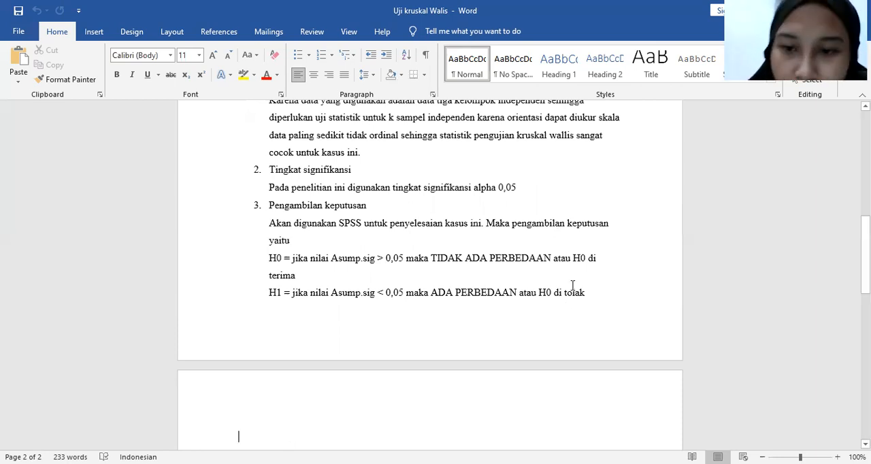
{"action": "left_click", "coordinate": [572, 285]}
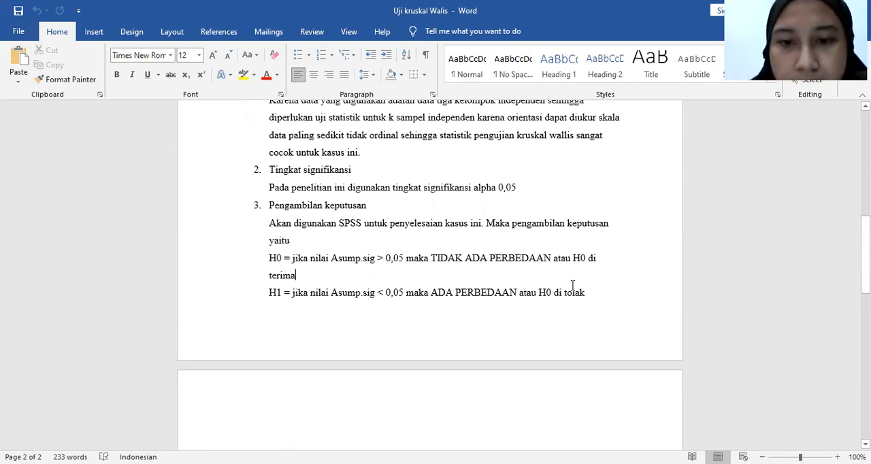
{"action": "key", "text": "Page_Up"}
{"action": "key", "text": "Up"}
{"action": "key", "text": "Up"}
{"action": "key", "text": "Up"}
{"action": "key", "text": "Up"}
{"action": "key", "text": "Up"}
{"action": "key", "text": "Up"}
{"action": "key", "text": "Up"}
{"action": "key", "text": "Up"}
{"action": "key", "text": "Up"}
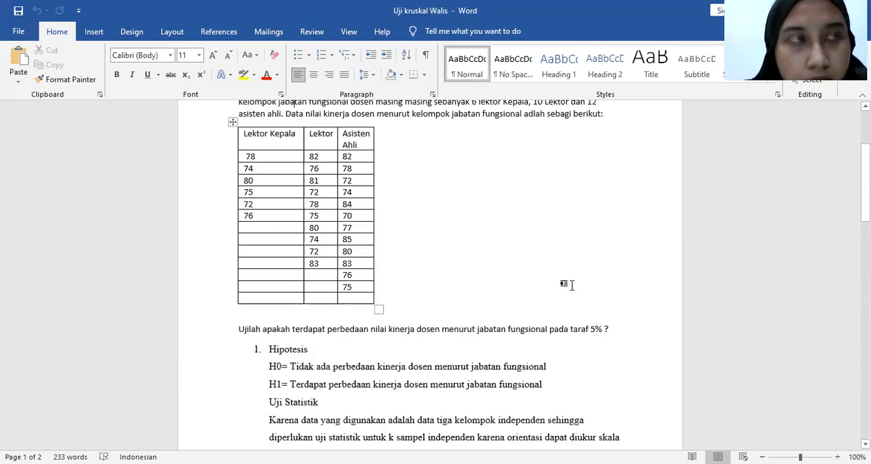
{"action": "scroll", "coordinate": [572, 285], "scroll_direction": "up", "scroll_amount": 1}
{"action": "scroll", "coordinate": [498, 357], "scroll_direction": "up", "scroll_amount": 1}
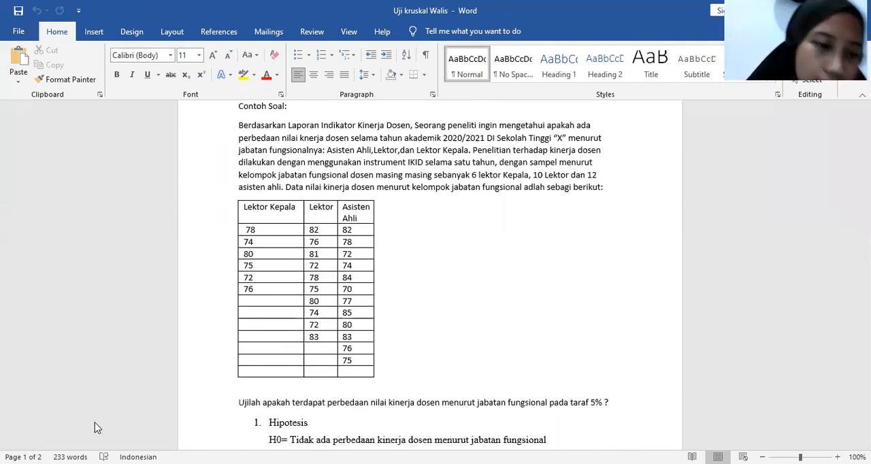
Switch to SPSS and define two variables named Kinerja and Kode in the empty dataset
{"action": "left_click", "coordinate": [84, 440]}
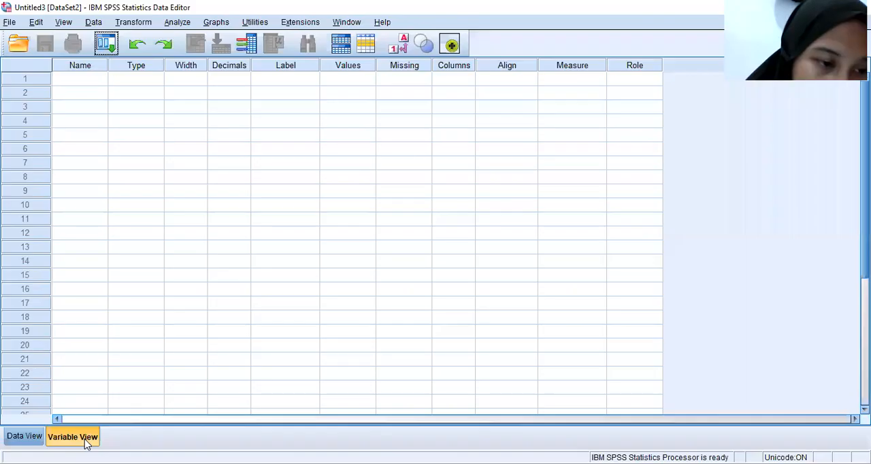
{"action": "left_click", "coordinate": [77, 83]}
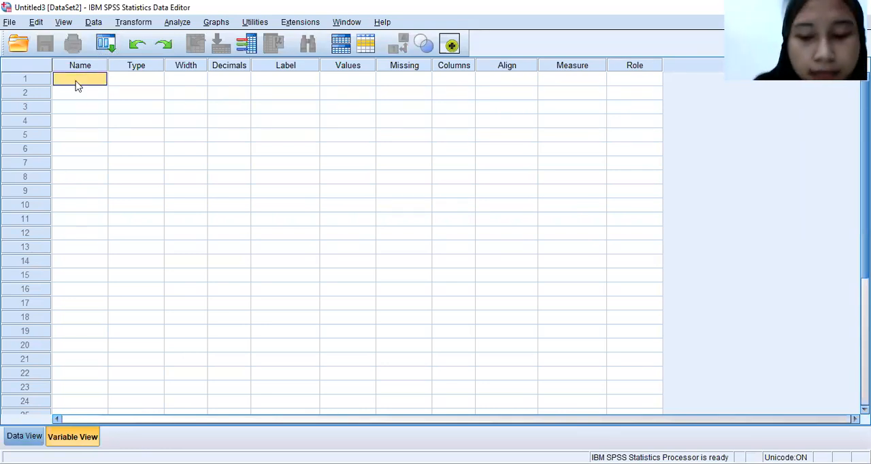
{"action": "type", "text": "ki"}
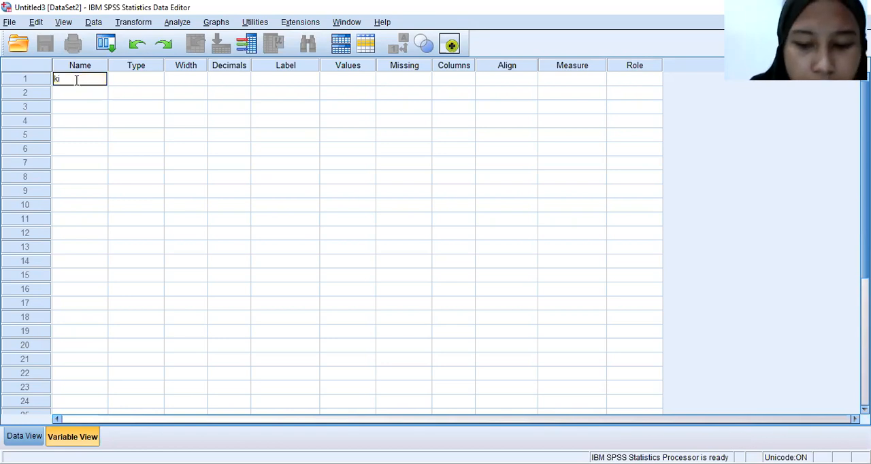
{"action": "key", "text": "BackSpace"}
{"action": "key", "text": "BackSpace"}
{"action": "type", "text": "k"}
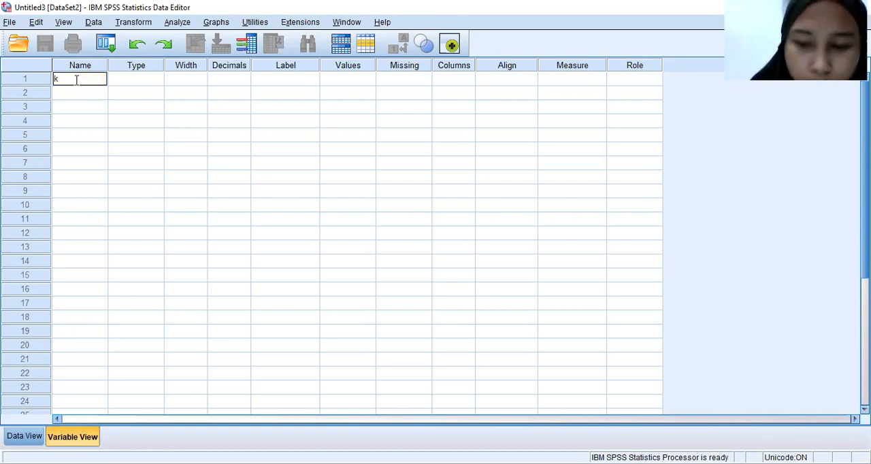
{"action": "key", "text": "BackSpace"}
{"action": "type", "text": "Kin"}
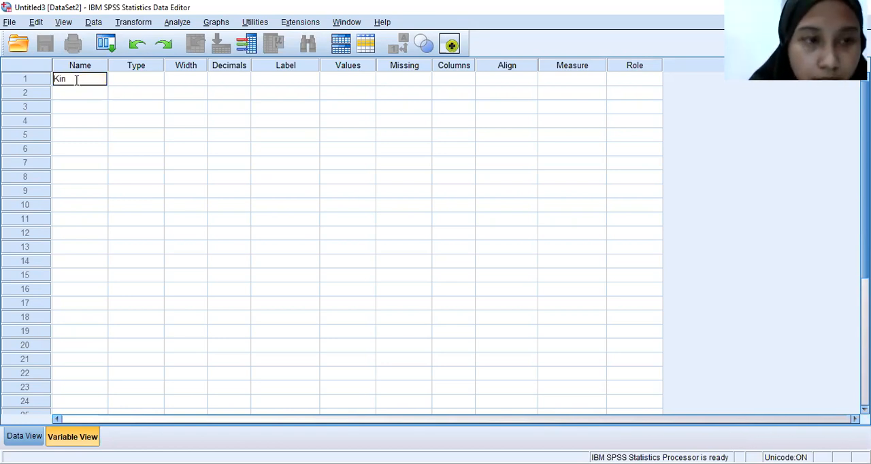
{"action": "type", "text": "erja"}
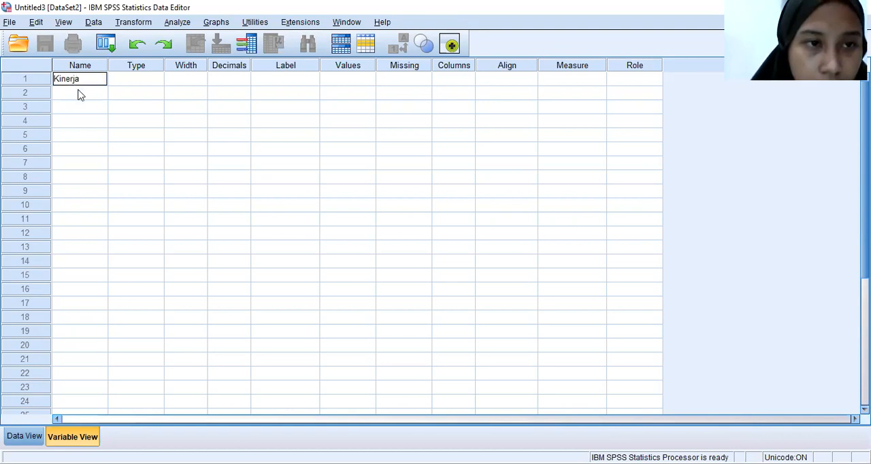
{"action": "left_click", "coordinate": [78, 94]}
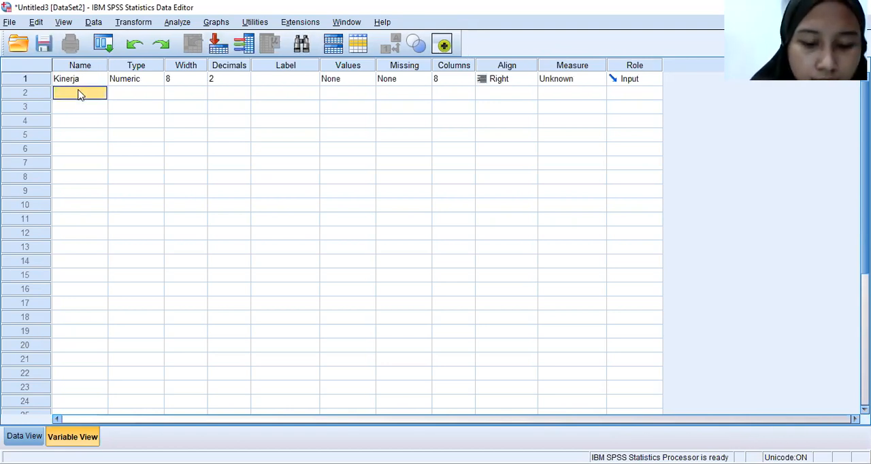
{"action": "left_click", "coordinate": [79, 91]}
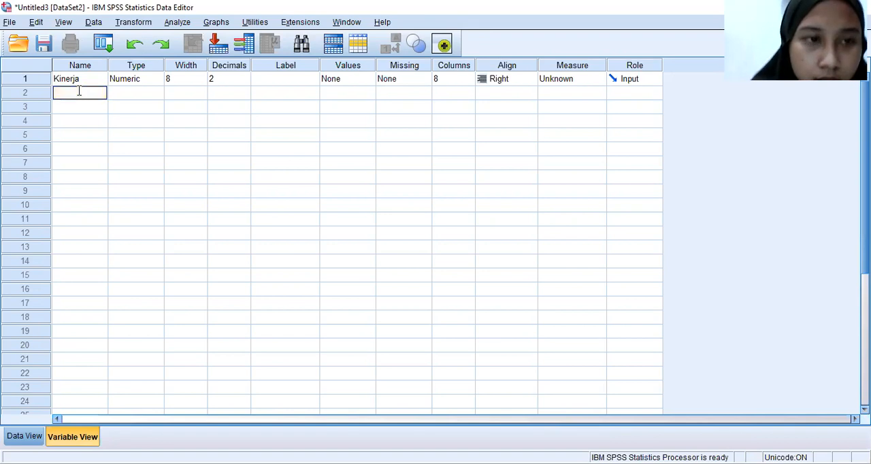
{"action": "type", "text": "Kode"}
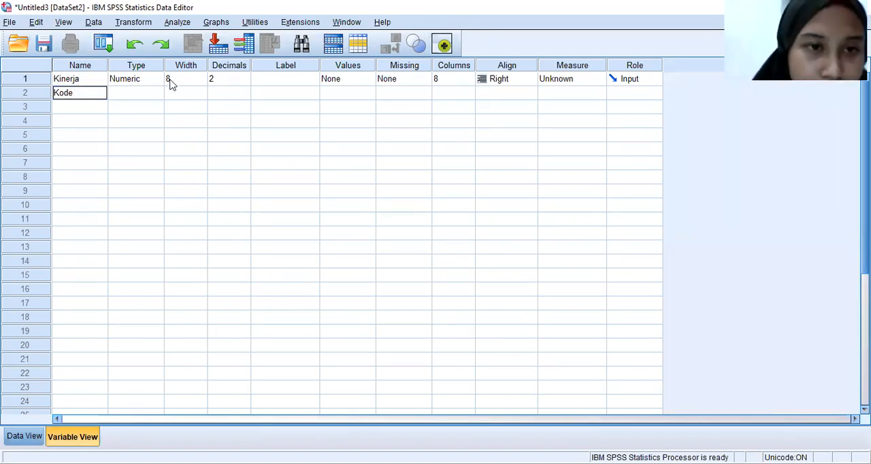
Set the decimals of both Kinerja and Kode to 0
{"action": "left_click", "coordinate": [222, 79]}
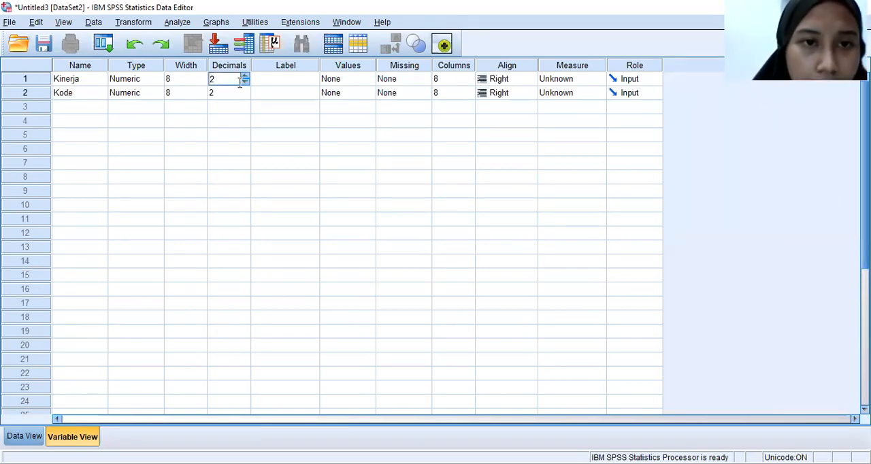
{"action": "left_click", "coordinate": [244, 82]}
{"action": "left_click", "coordinate": [244, 82]}
{"action": "left_click", "coordinate": [222, 93]}
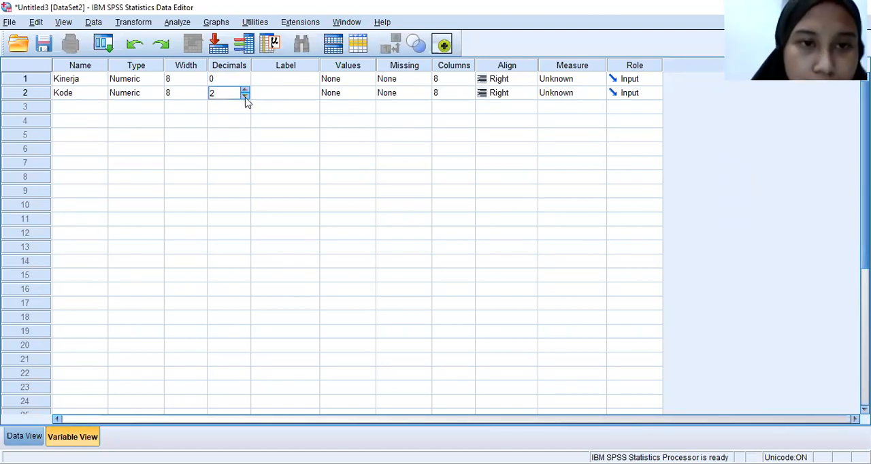
{"action": "left_click", "coordinate": [245, 96]}
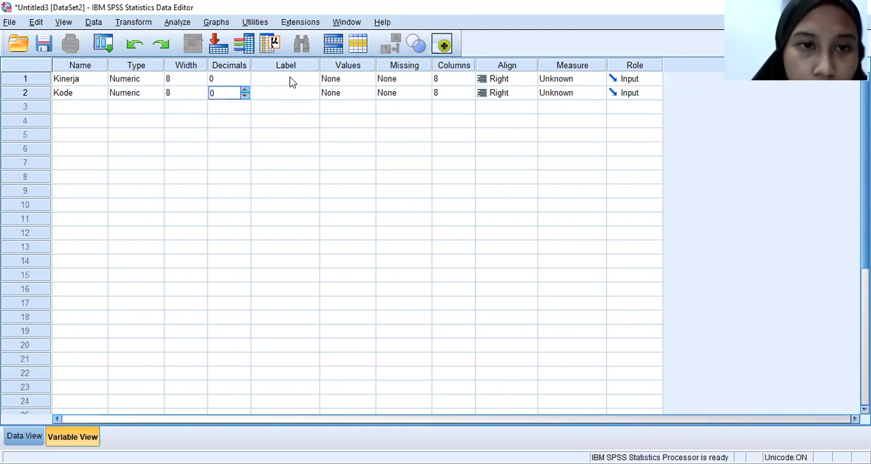
Label the Kinerja variable "Kinerja Dosen" and the Kode variable "Kode Dosen"
{"action": "left_click", "coordinate": [290, 82]}
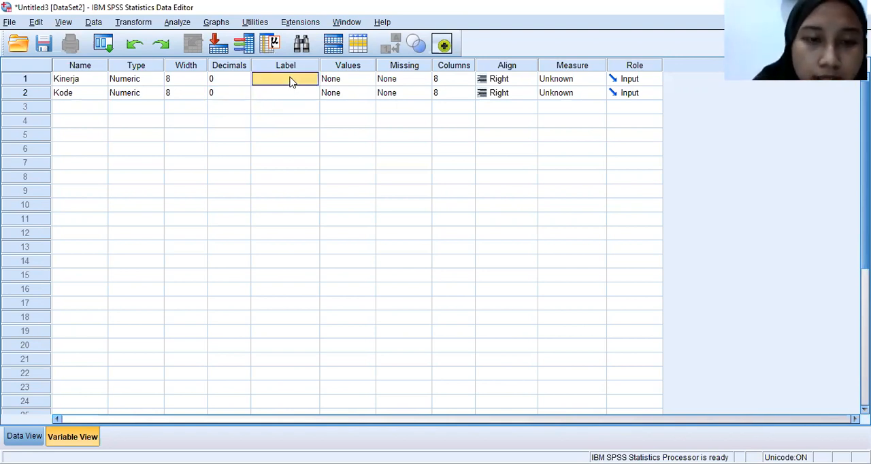
{"action": "left_click", "coordinate": [290, 78]}
{"action": "type", "text": "inerja Dosen"}
{"action": "left_click", "coordinate": [285, 92]}
{"action": "type", "text": "Kode"}
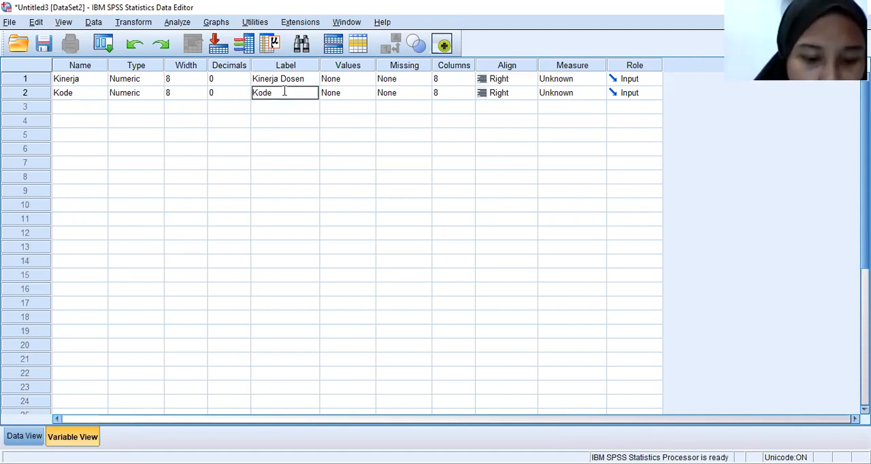
{"action": "type", "text": " Dosen"}
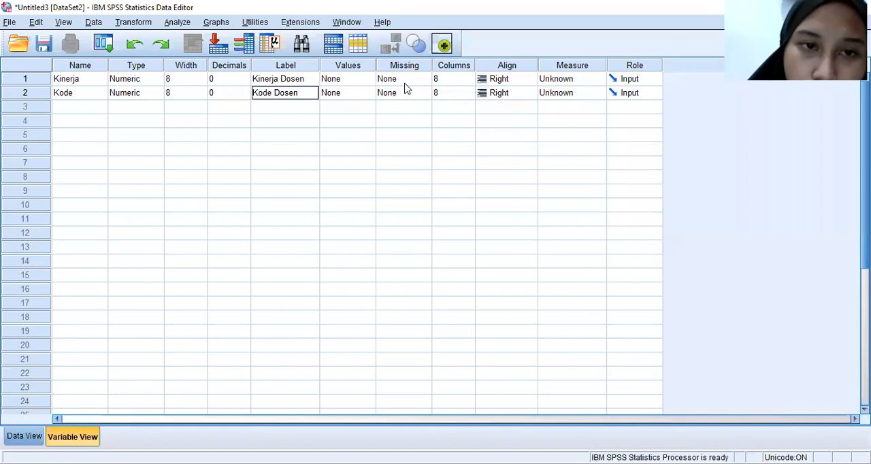
Open the value labels for Kode and add value 1 as "Lektor Kepala"
{"action": "left_click", "coordinate": [352, 99]}
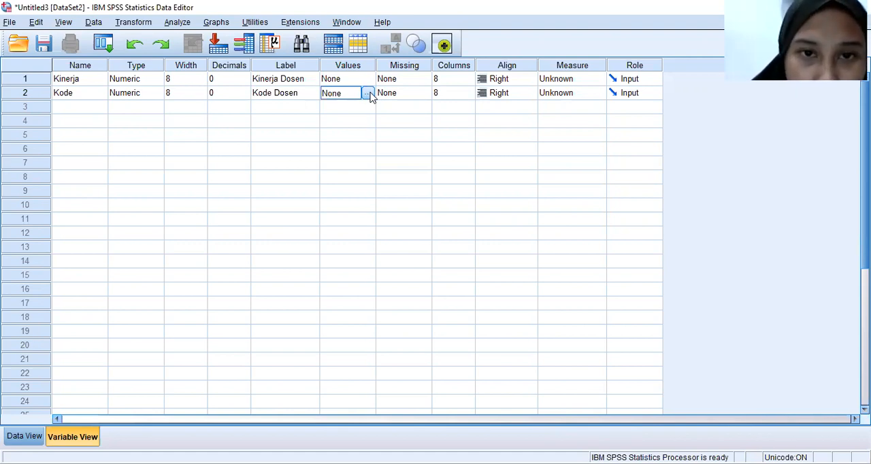
{"action": "left_click", "coordinate": [368, 93]}
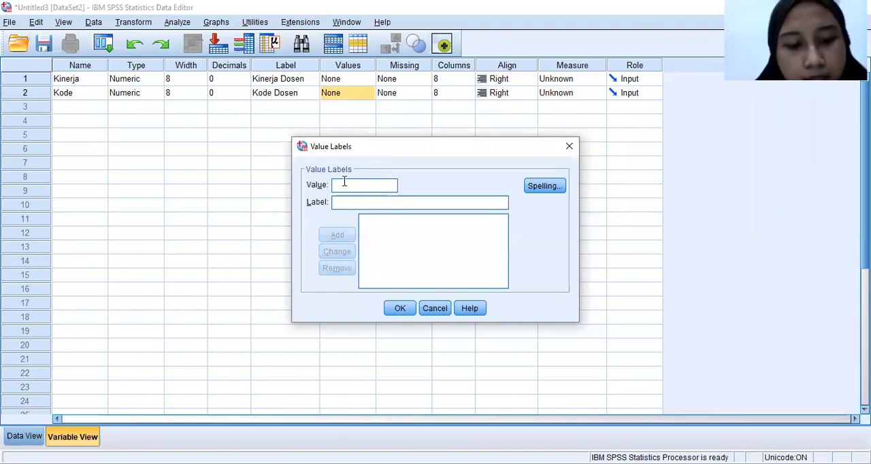
{"action": "type", "text": "1"}
{"action": "left_click", "coordinate": [336, 204]}
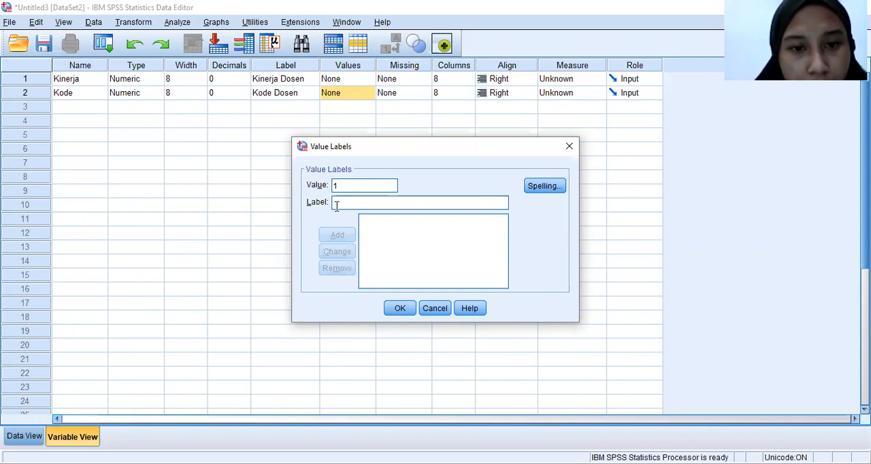
{"action": "type", "text": "L"}
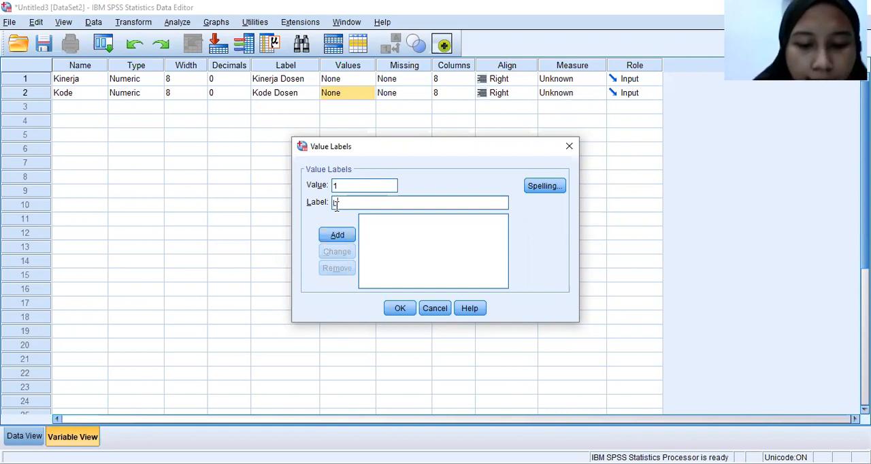
{"action": "type", "text": "ektor Kepal"}
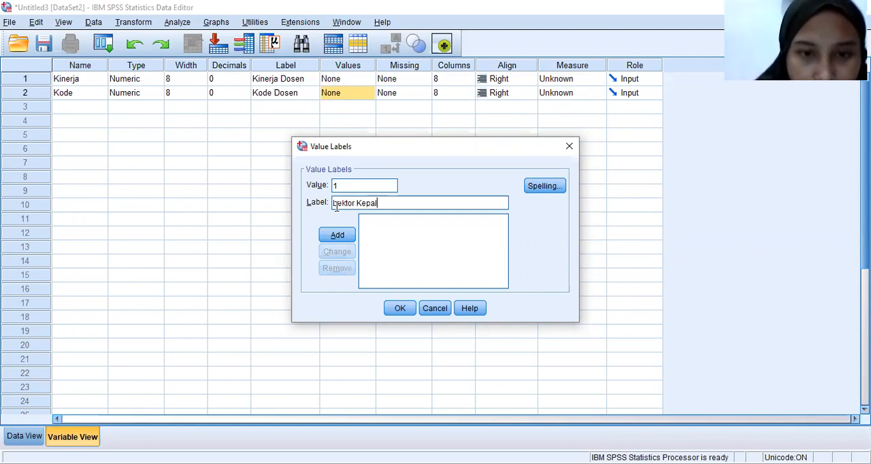
{"action": "type", "text": "a"}
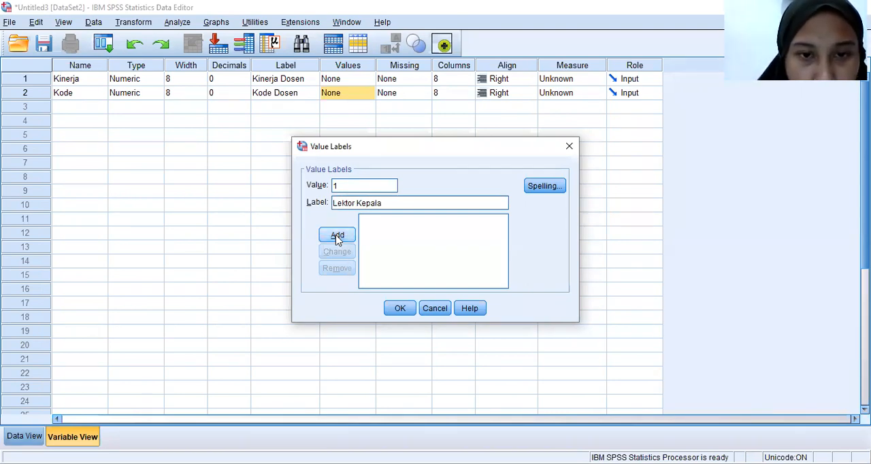
{"action": "left_click", "coordinate": [337, 237]}
Add value 2 as "Lektor" to the Kode value labels
{"action": "type", "text": "2"}
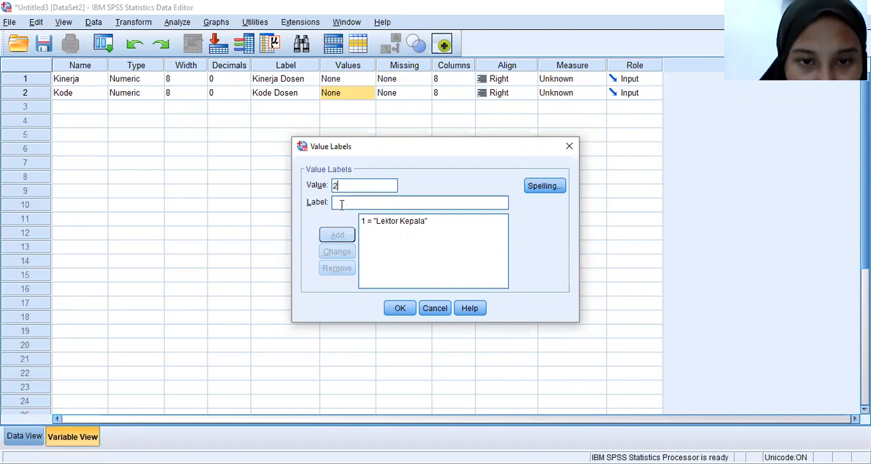
{"action": "left_click", "coordinate": [342, 205]}
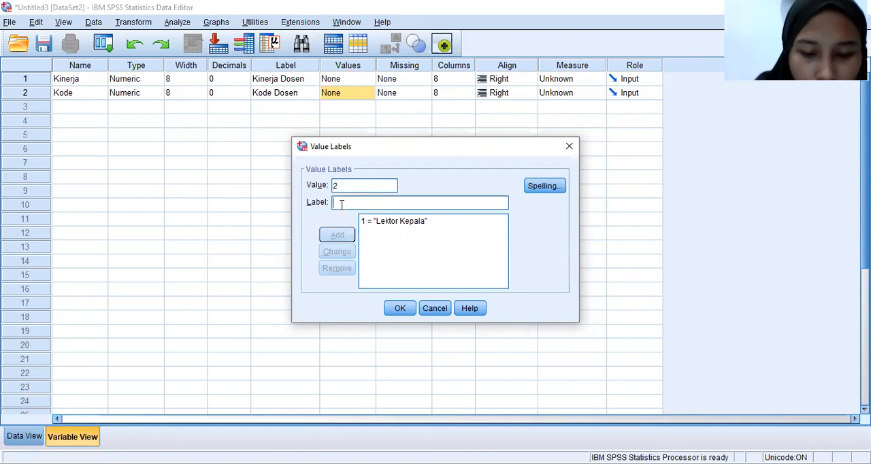
{"action": "type", "text": "Lektor"}
{"action": "left_click", "coordinate": [337, 235]}
Add value 3 as "Asisten Ahli", apply the Kode value labels and show the data grid
{"action": "type", "text": "3"}
{"action": "left_click", "coordinate": [343, 204]}
{"action": "type", "text": "Asisten Ahli"}
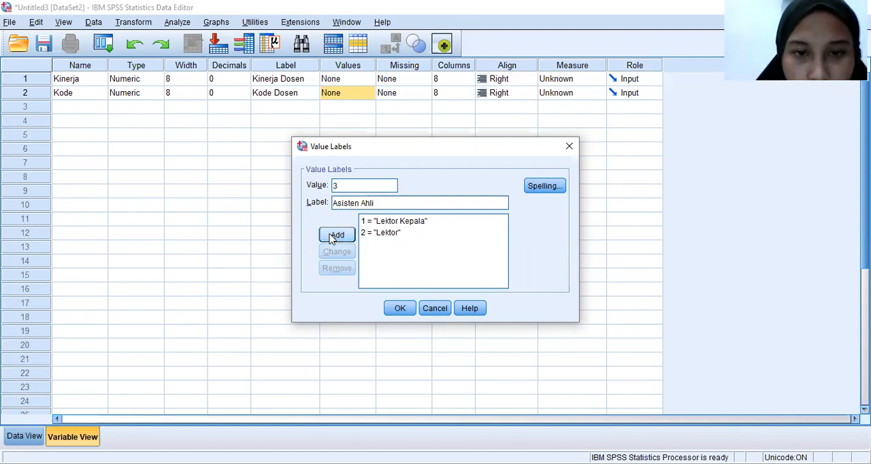
{"action": "left_click", "coordinate": [333, 235]}
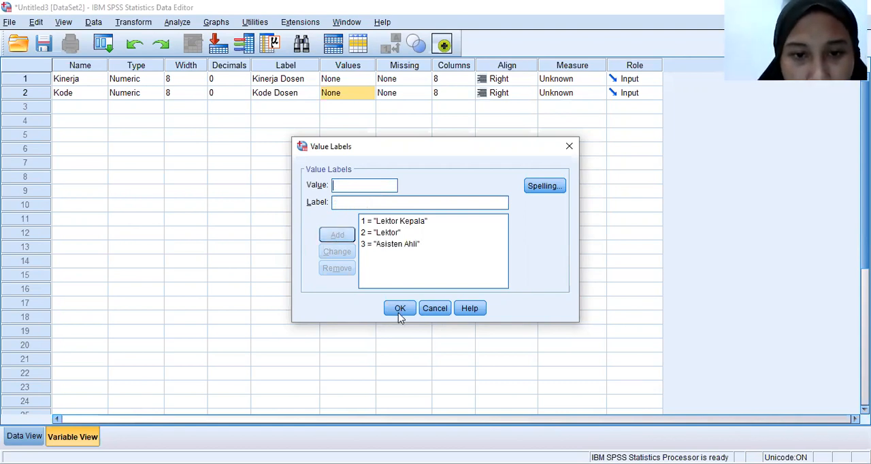
{"action": "left_click", "coordinate": [399, 309]}
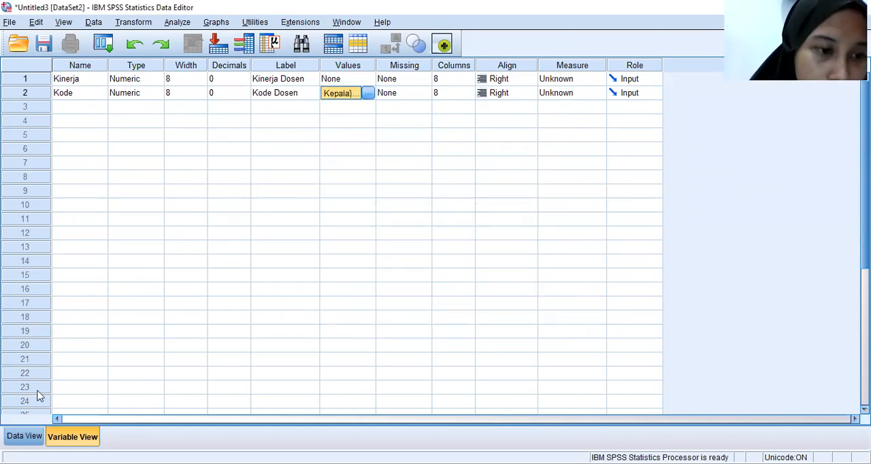
{"action": "left_click", "coordinate": [20, 439]}
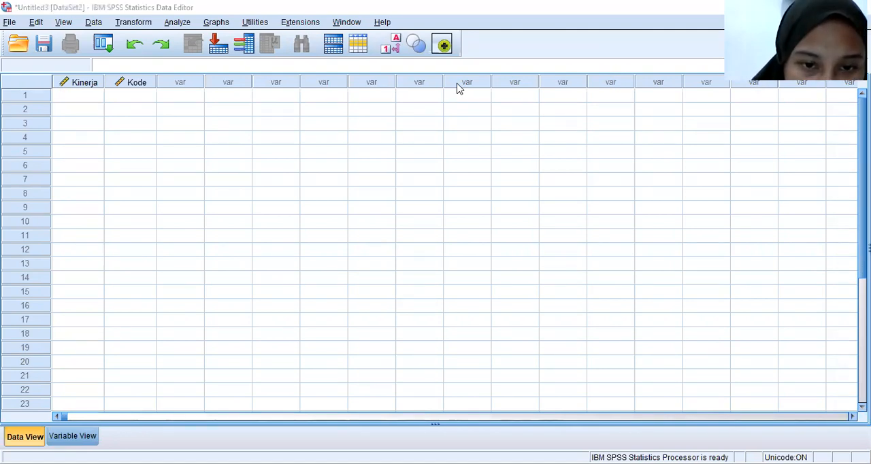
Copy the six Lektor Kepala scores from the Word table "Uji kruskal Walis" into the SPSS Kinerja column, rows 1 to 6
{"action": "key", "text": "alt+Tab"}
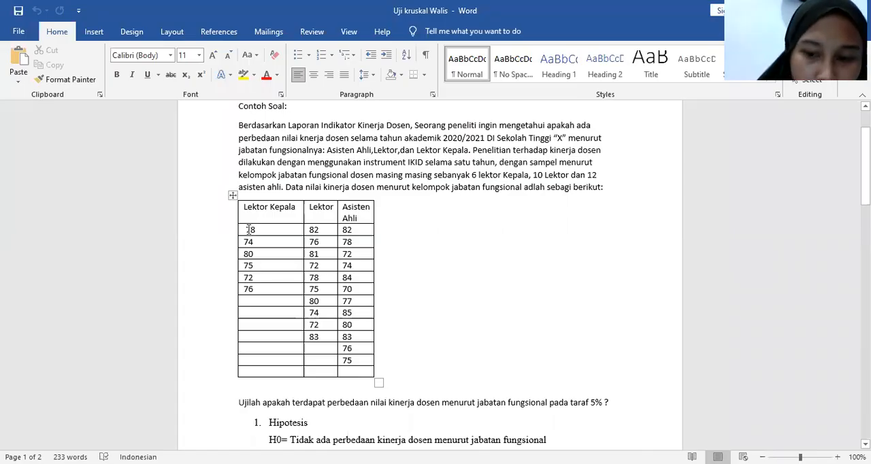
{"action": "left_click", "coordinate": [250, 229]}
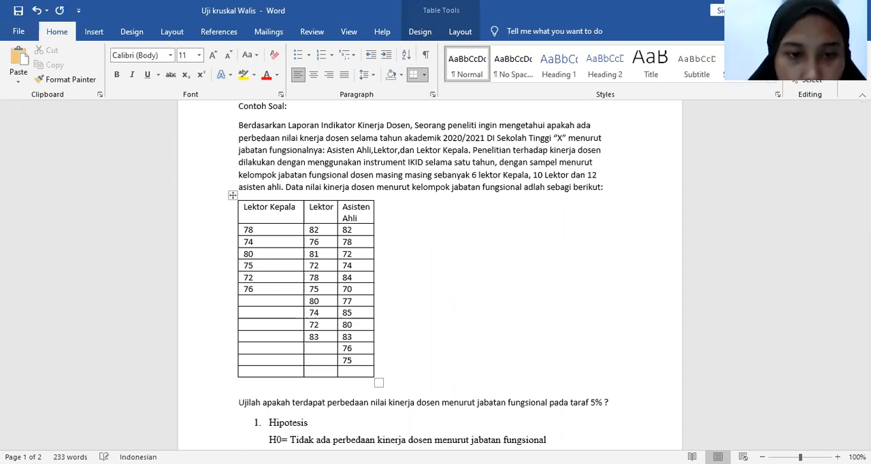
{"action": "left_click_drag", "start_coordinate": [246, 230], "coordinate": [259, 297]}
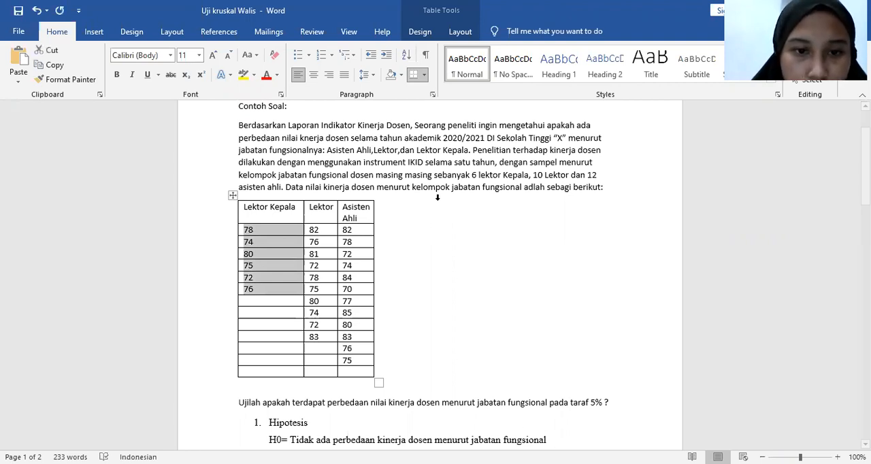
{"action": "key", "text": "alt+s"}
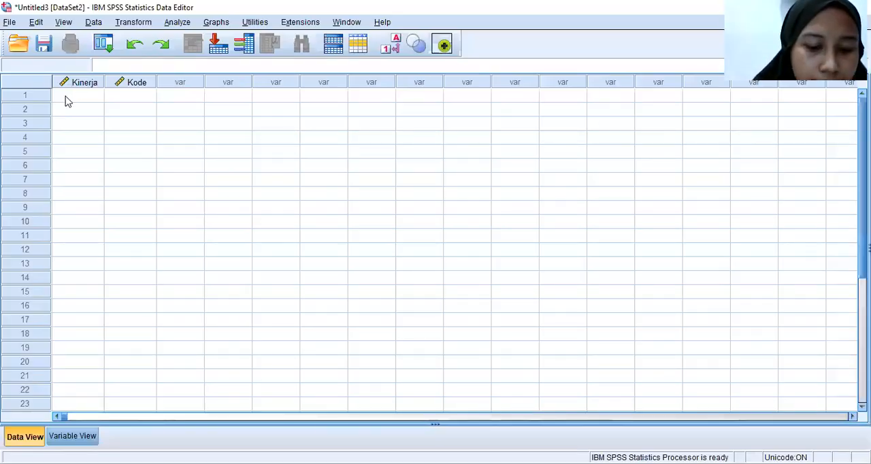
{"action": "left_click", "coordinate": [68, 101]}
{"action": "key", "text": "ctrl+v"}
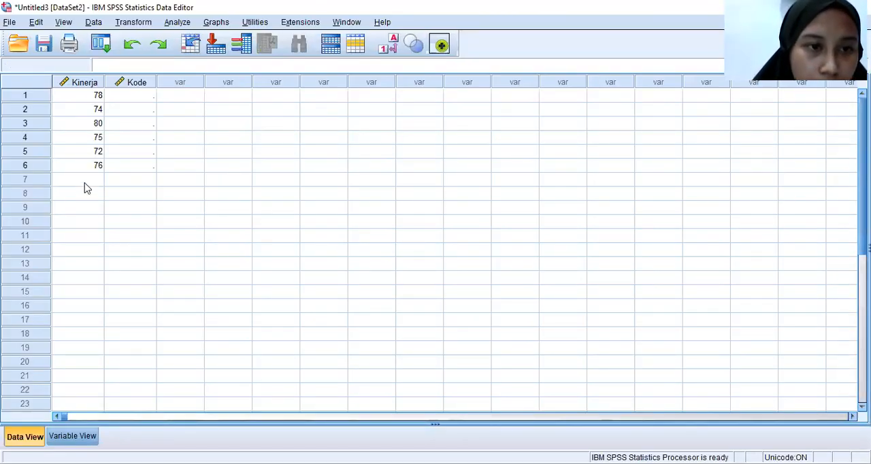
Copy the ten Lektor scores from the Word table into the SPSS Kinerja column, rows 7 to 16
{"action": "left_click", "coordinate": [87, 184]}
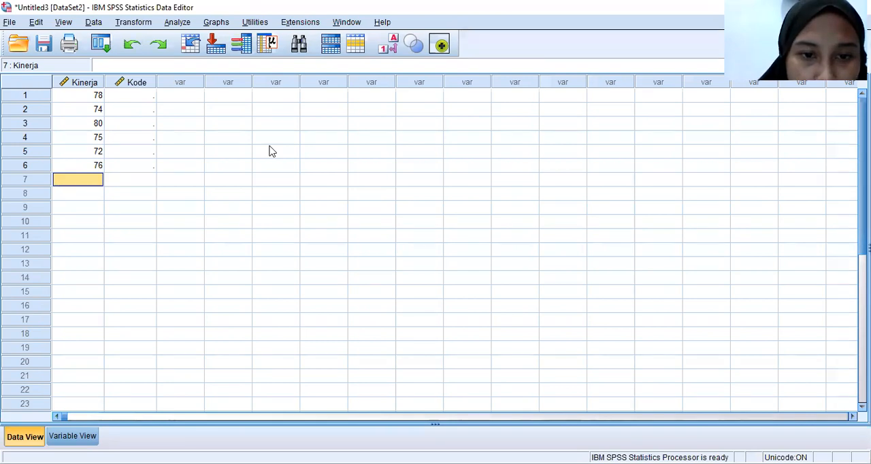
{"action": "key", "text": "alt+Tab"}
{"action": "left_click_drag", "start_coordinate": [313, 230], "coordinate": [315, 337]}
{"action": "key", "text": "ctrl+c"}
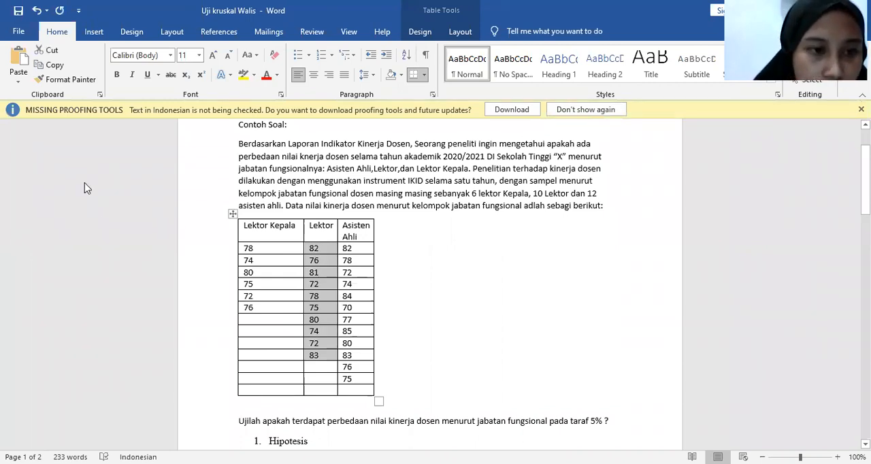
{"action": "key", "text": "alt+Tab"}
{"action": "left_click", "coordinate": [89, 323]}
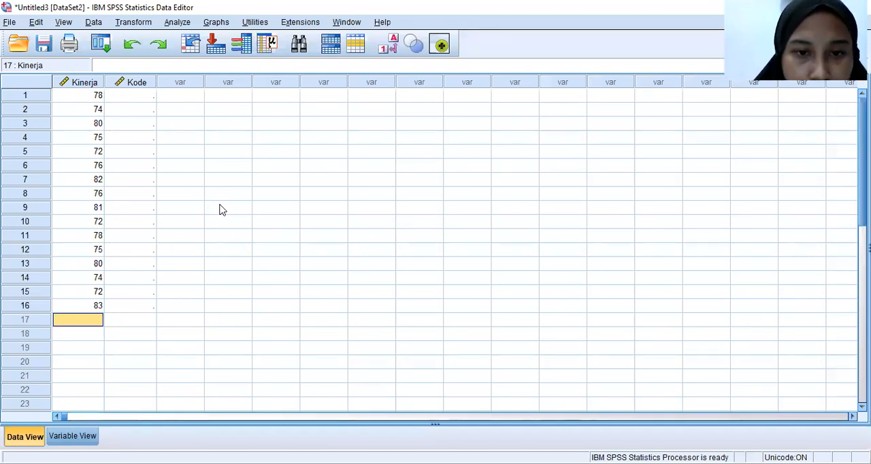
Copy the twelve Asisten Ahli scores from the Word table into the SPSS Kinerja column, starting at row 17
{"action": "key", "text": "alt+Tab"}
{"action": "left_click_drag", "start_coordinate": [348, 248], "coordinate": [347, 382]}
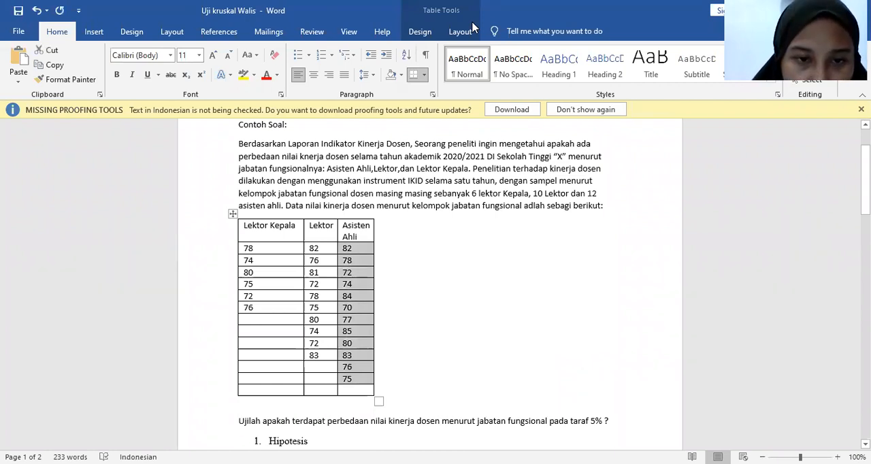
{"action": "key", "text": "alt+Tab"}
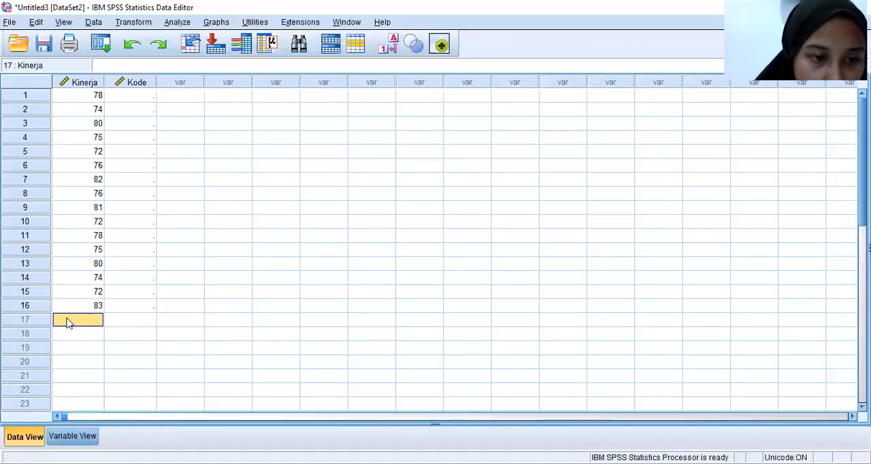
{"action": "key", "text": "ctrl+v"}
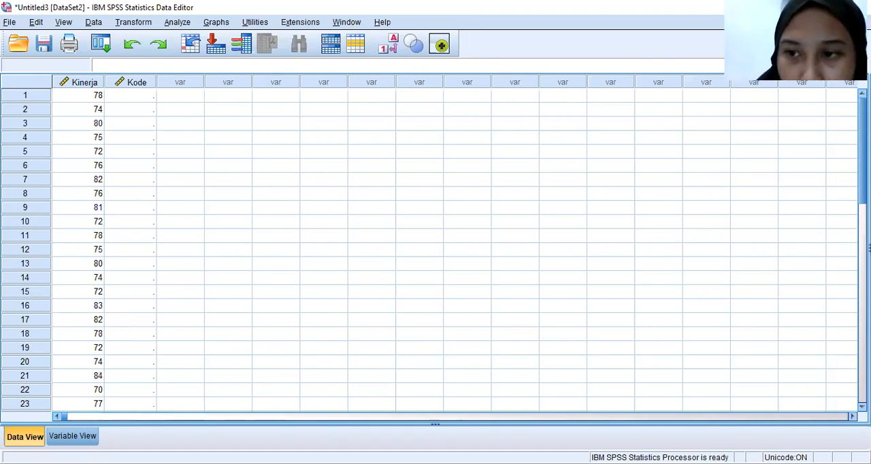
{"action": "scroll", "coordinate": [339, 175], "scroll_direction": "down", "scroll_amount": 2}
{"action": "scroll", "coordinate": [338, 175], "scroll_direction": "up", "scroll_amount": 2}
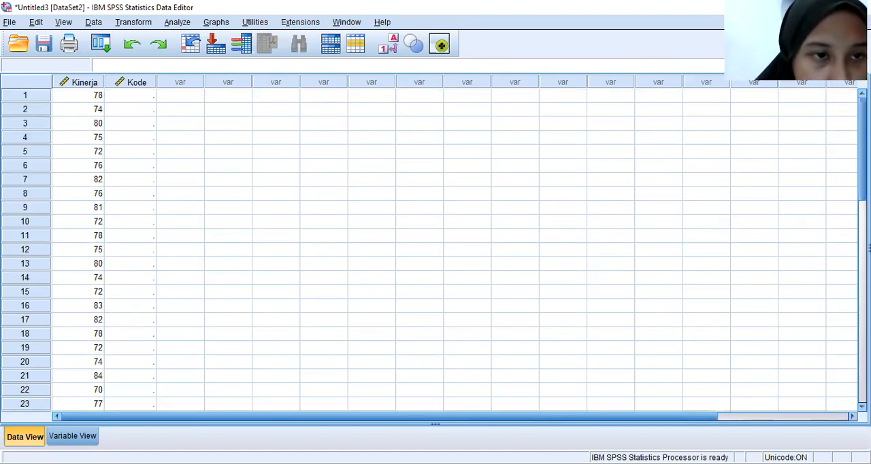
Enter code 1 in the Kode column for rows 1 to 6
{"action": "left_click", "coordinate": [140, 98]}
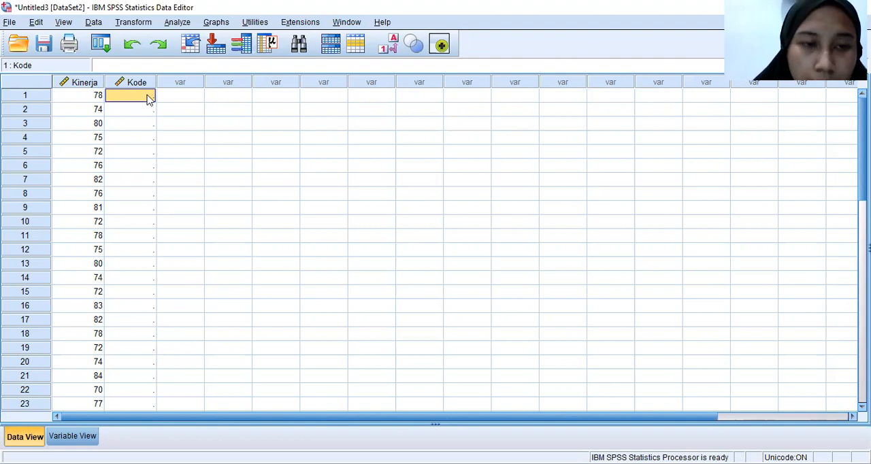
{"action": "type", "text": "1"}
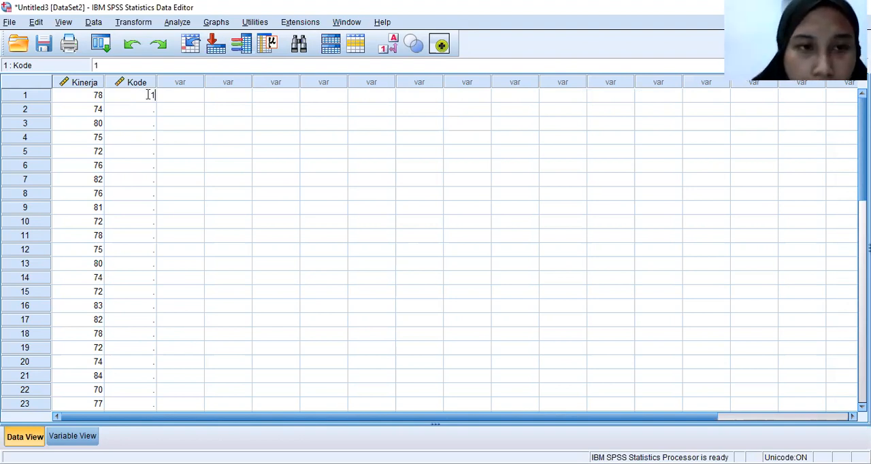
{"action": "key", "text": "Return"}
{"action": "type", "text": "1"}
{"action": "key", "text": "Return"}
{"action": "type", "text": "1"}
{"action": "key", "text": "Return"}
{"action": "type", "text": "1"}
{"action": "key", "text": "Return"}
{"action": "type", "text": "1"}
{"action": "key", "text": "Return"}
{"action": "type", "text": "1"}
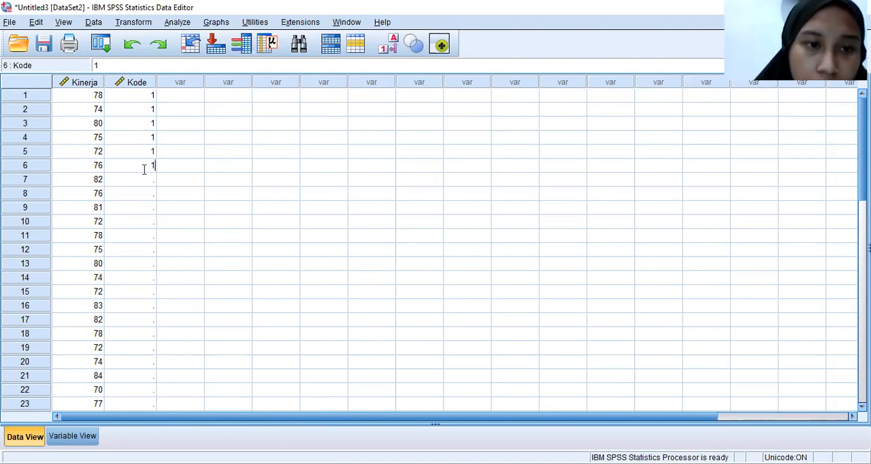
{"action": "key", "text": "Return"}
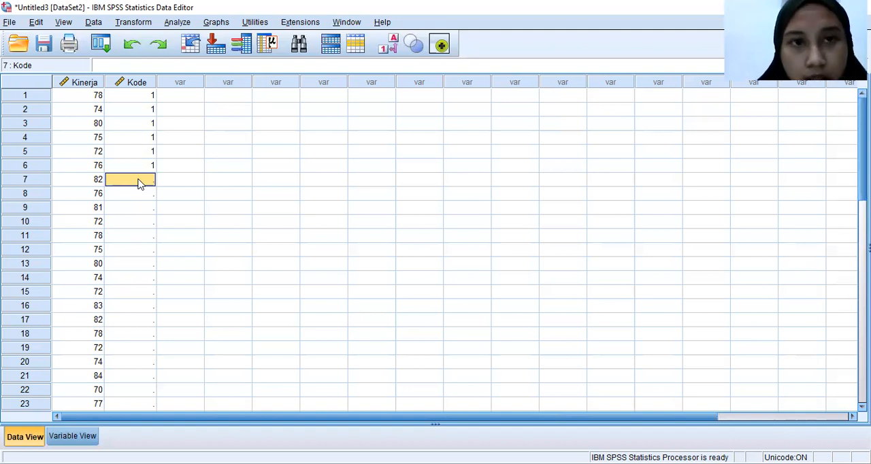
Enter code 2 in the Kode column for rows 7 to 16
{"action": "type", "text": "2"}
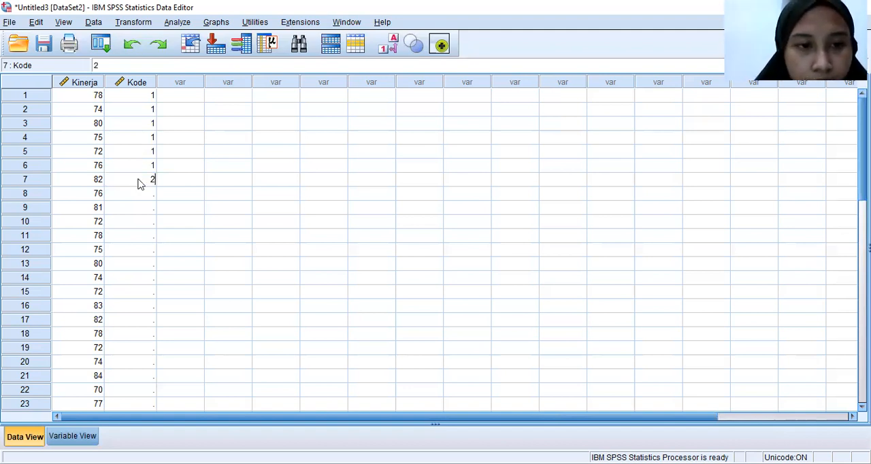
{"action": "key", "text": "Return"}
{"action": "type", "text": "2"}
{"action": "key", "text": "Return"}
{"action": "type", "text": "2"}
{"action": "key", "text": "Return"}
{"action": "type", "text": "2"}
{"action": "key", "text": "Return"}
{"action": "type", "text": "2"}
{"action": "key", "text": "Return"}
{"action": "type", "text": "2"}
{"action": "key", "text": "Return"}
{"action": "type", "text": "2"}
{"action": "key", "text": "Return"}
{"action": "type", "text": "2"}
{"action": "key", "text": "Return"}
{"action": "type", "text": "2"}
{"action": "key", "text": "Return"}
{"action": "type", "text": "2"}
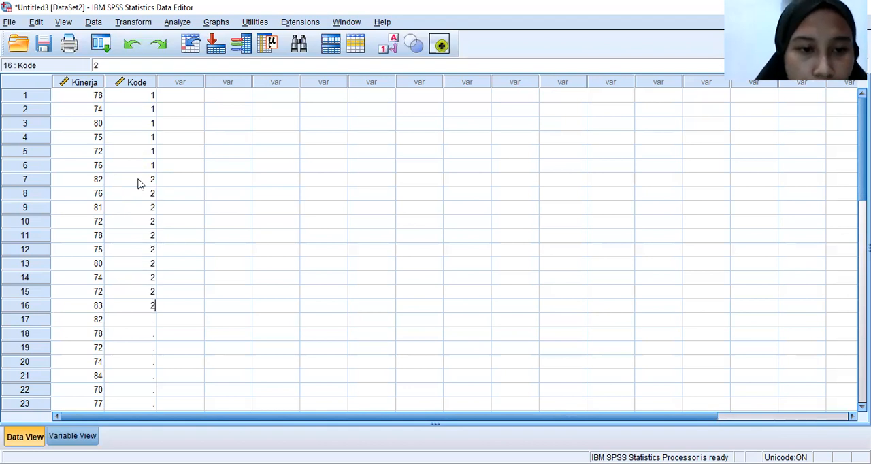
Enter code 3 in the Kode column for rows 17 to 28
{"action": "left_click", "coordinate": [143, 321]}
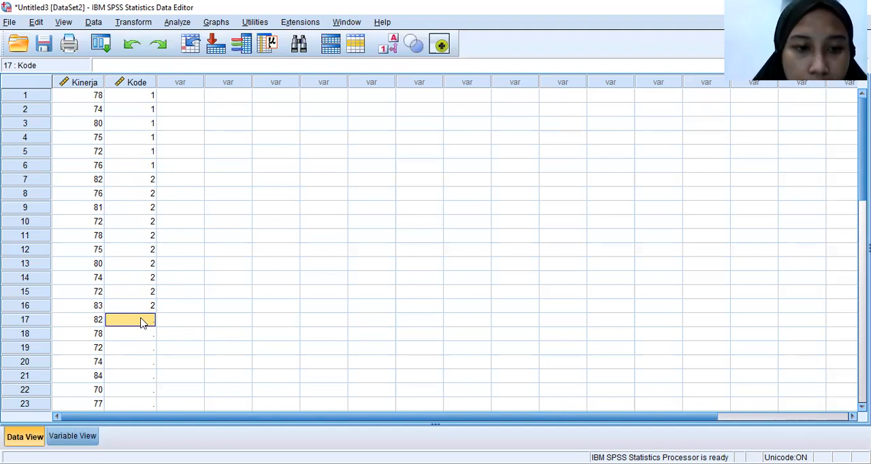
{"action": "type", "text": "3"}
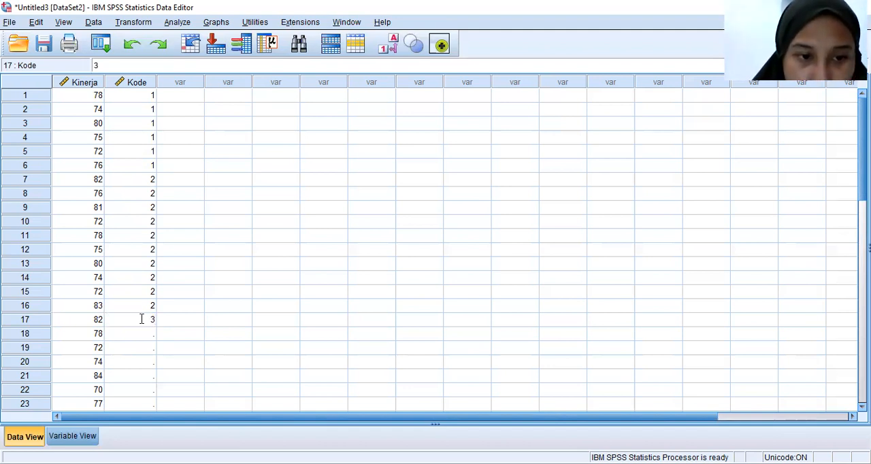
{"action": "key", "text": "Return"}
{"action": "key", "text": "Return"}
{"action": "type", "text": "3"}
{"action": "key", "text": "Return"}
{"action": "type", "text": "3"}
{"action": "key", "text": "Return"}
{"action": "type", "text": "3"}
{"action": "key", "text": "Return"}
{"action": "type", "text": "3"}
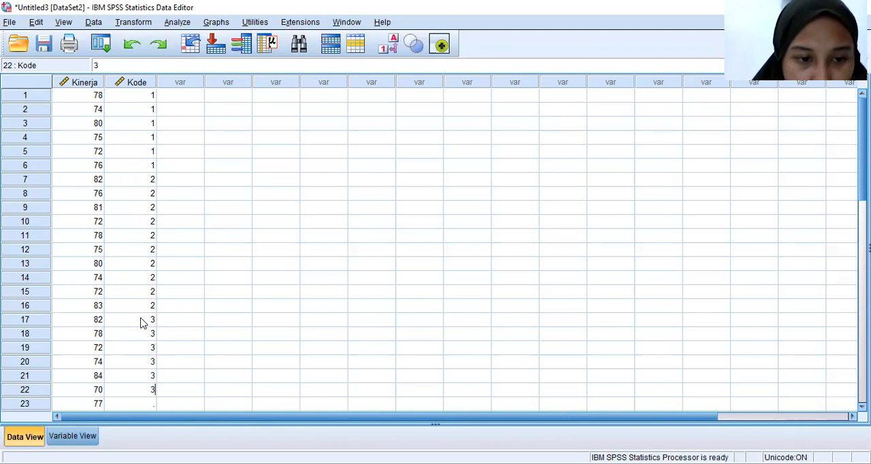
{"action": "key", "text": "Return"}
{"action": "type", "text": "3"}
{"action": "key", "text": "Return"}
{"action": "type", "text": "3"}
{"action": "key", "text": "Return"}
{"action": "type", "text": "3"}
{"action": "key", "text": "Return"}
{"action": "type", "text": "3"}
{"action": "key", "text": "Return"}
{"action": "type", "text": "3"}
{"action": "key", "text": "Return"}
{"action": "type", "text": "3"}
{"action": "key", "text": "Return"}
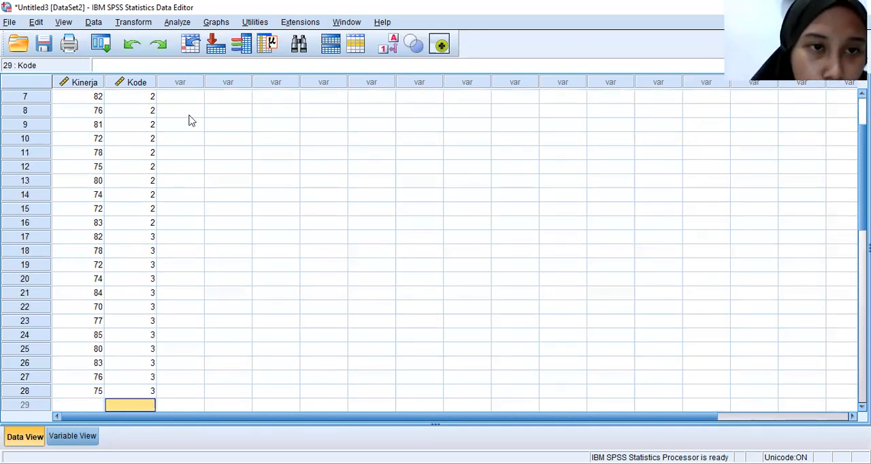
Set up a legacy nonparametric K Independent Samples test with Kinerja Dosen as test variable and Kode Dosen as grouping variable
{"action": "left_click", "coordinate": [177, 23]}
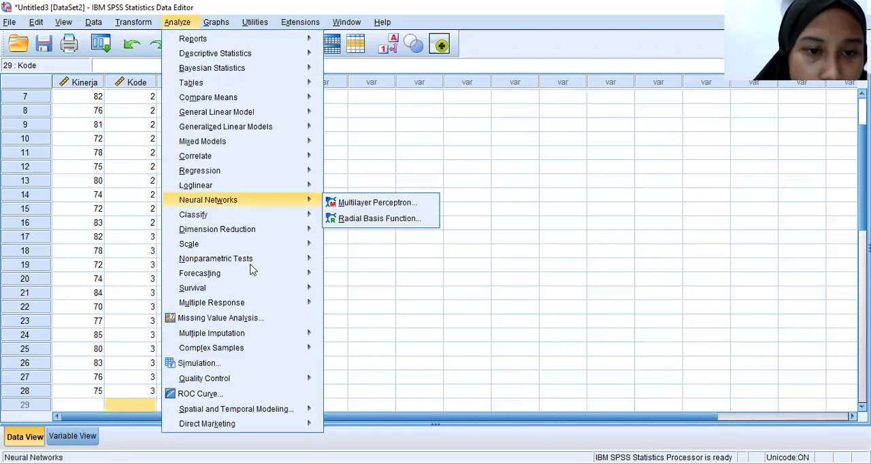
{"action": "mouse_move", "coordinate": [249, 260]}
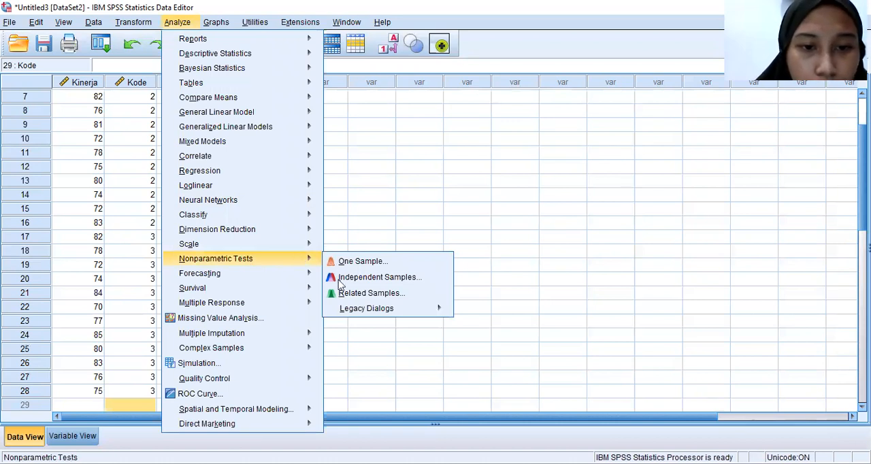
{"action": "mouse_move", "coordinate": [398, 311]}
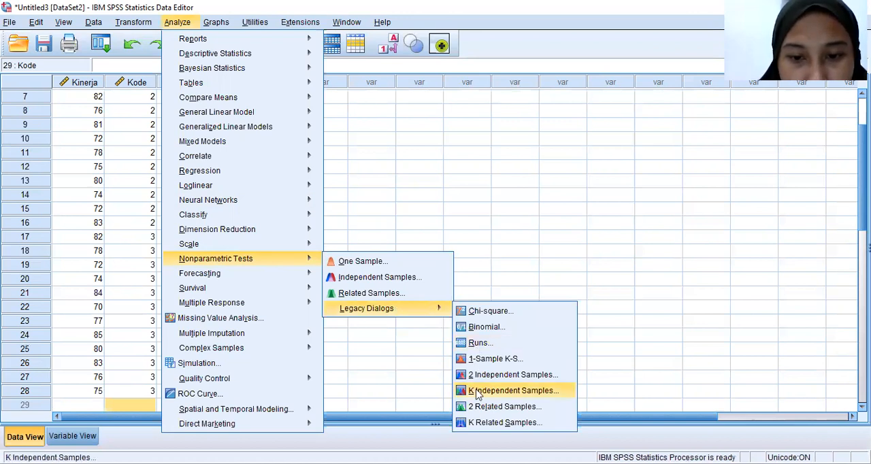
{"action": "left_click", "coordinate": [476, 390]}
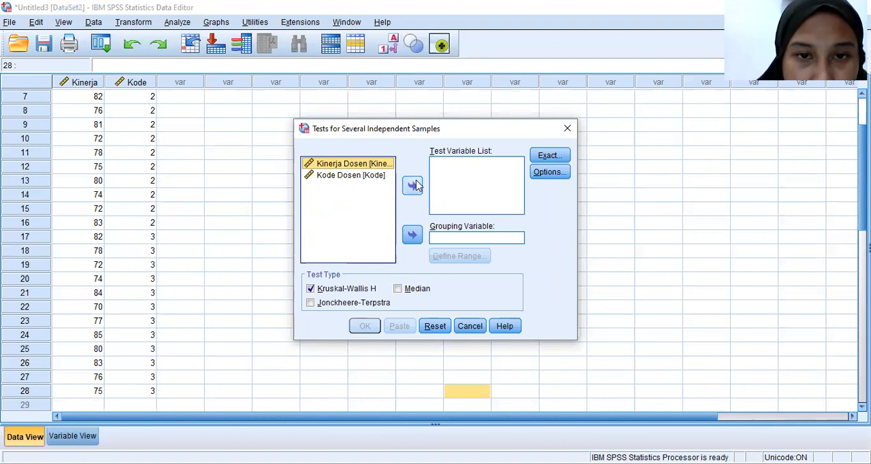
{"action": "left_click", "coordinate": [413, 185]}
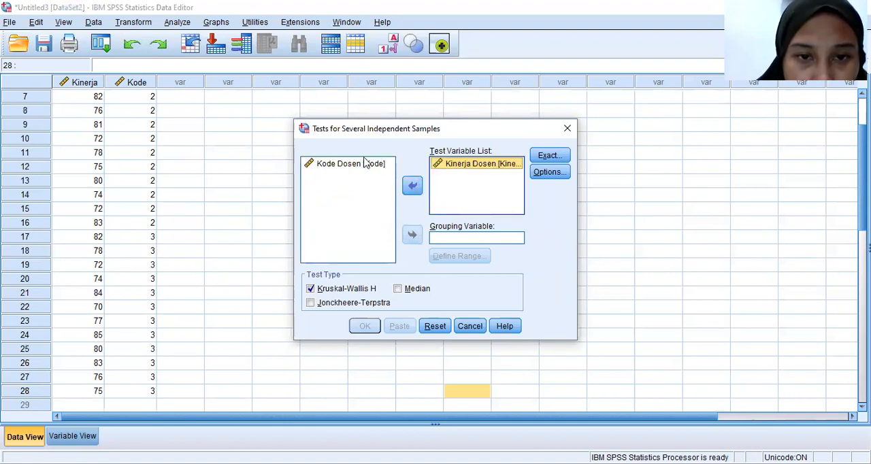
{"action": "left_click", "coordinate": [387, 187]}
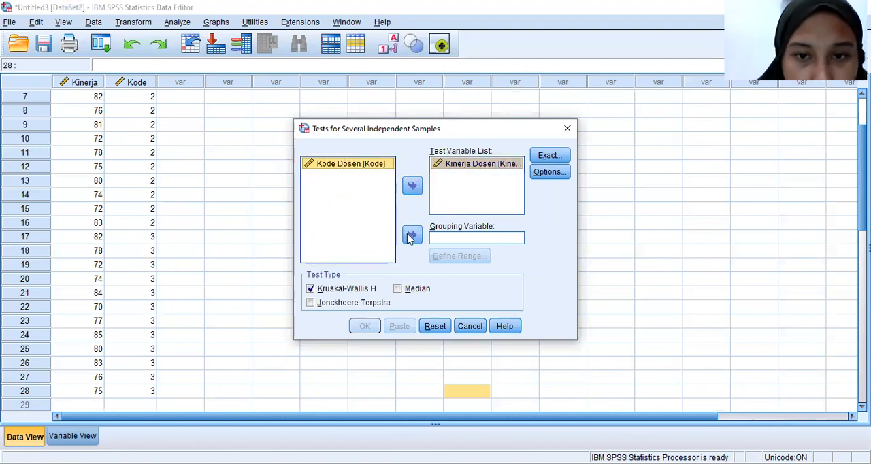
{"action": "left_click", "coordinate": [411, 236]}
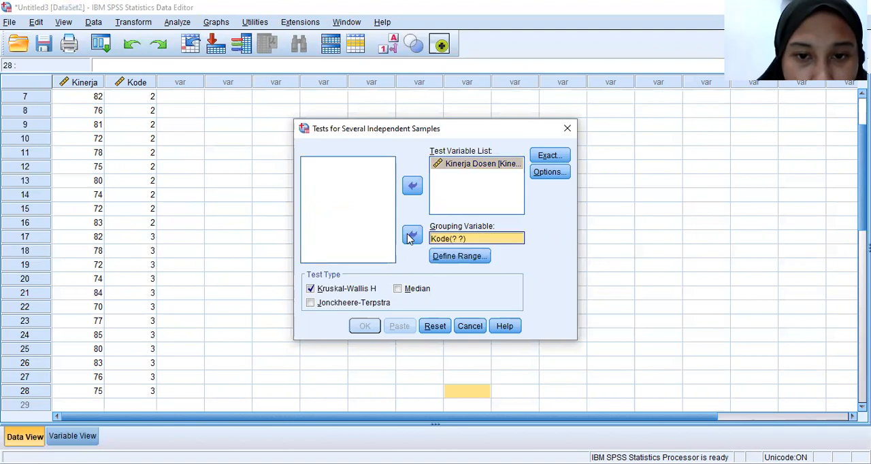
Define the grouping range from minimum 1 to maximum 3 and run the Kruskal-Wallis H test
{"action": "left_click", "coordinate": [443, 263]}
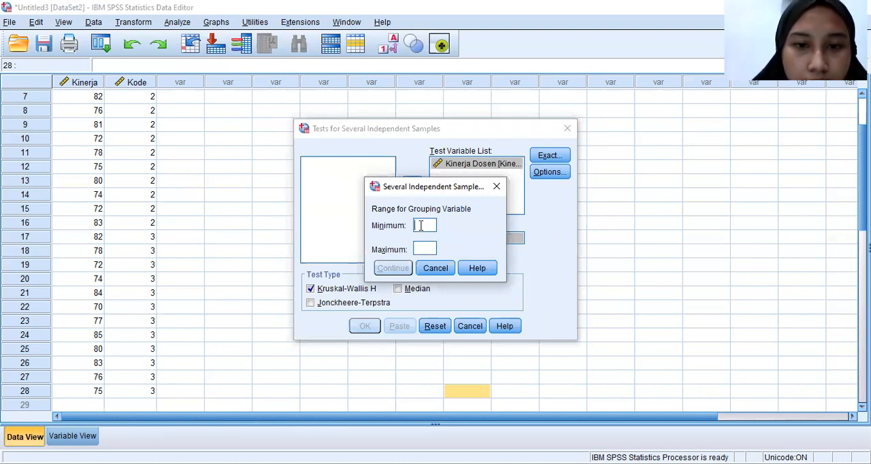
{"action": "type", "text": "1"}
{"action": "left_click", "coordinate": [420, 248]}
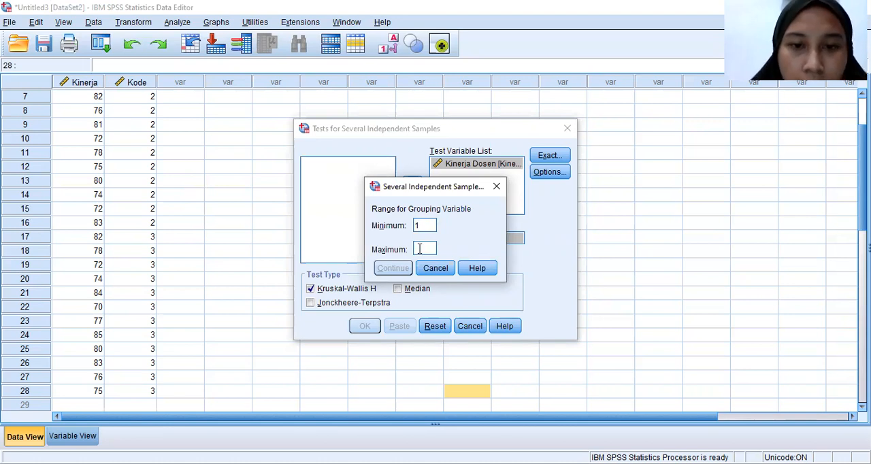
{"action": "type", "text": "3"}
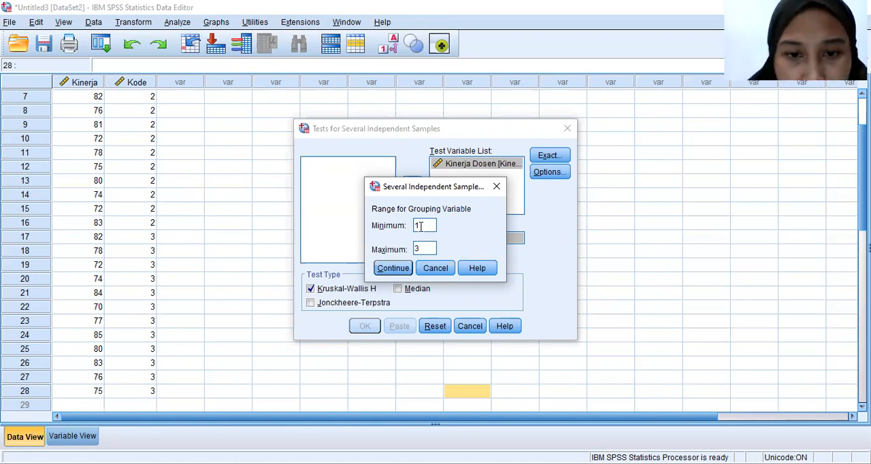
{"action": "left_click", "coordinate": [393, 270]}
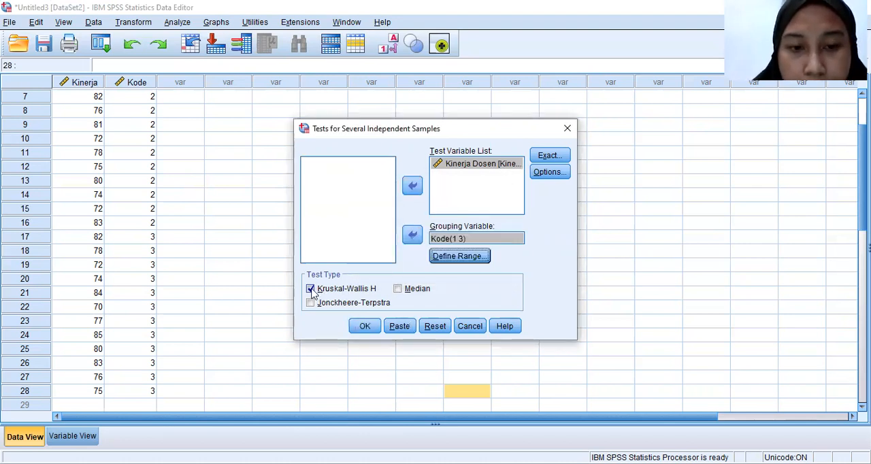
{"action": "left_click", "coordinate": [365, 327]}
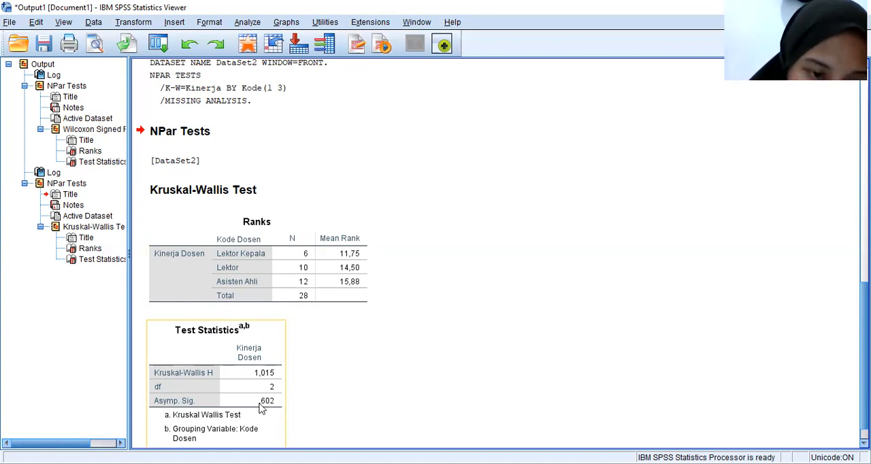
{"action": "left_click", "coordinate": [334, 358]}
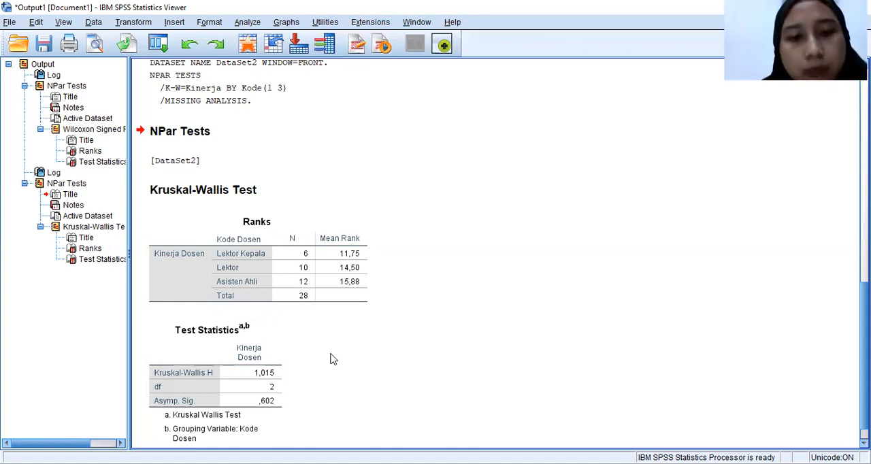
Check the Kruskal-Wallis test statistics, switch to the Uji kruskal Walis document in Word, and read its decision criteria under Pengambilan keputusan
{"action": "left_click", "coordinate": [283, 385]}
{"action": "left_click", "coordinate": [346, 386]}
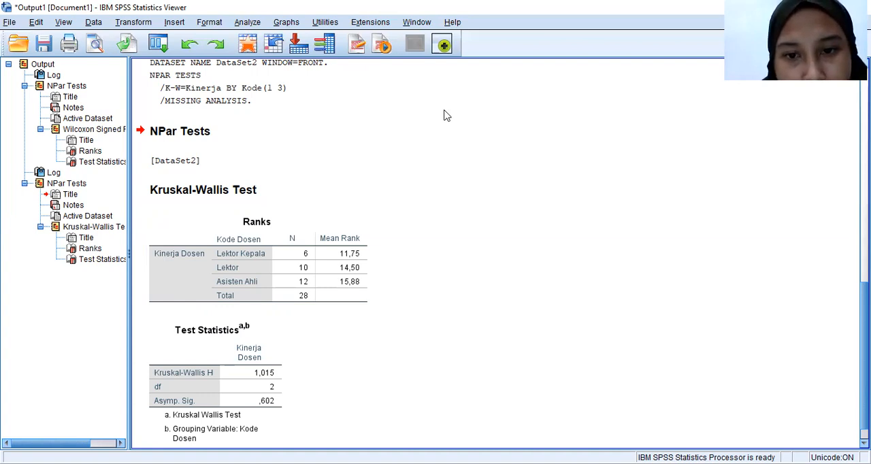
{"action": "key", "text": "alt+Tab"}
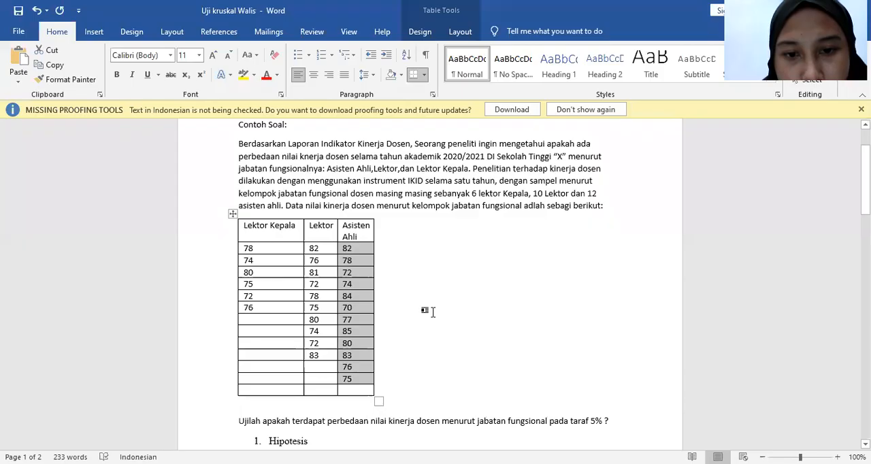
{"action": "left_click", "coordinate": [434, 312]}
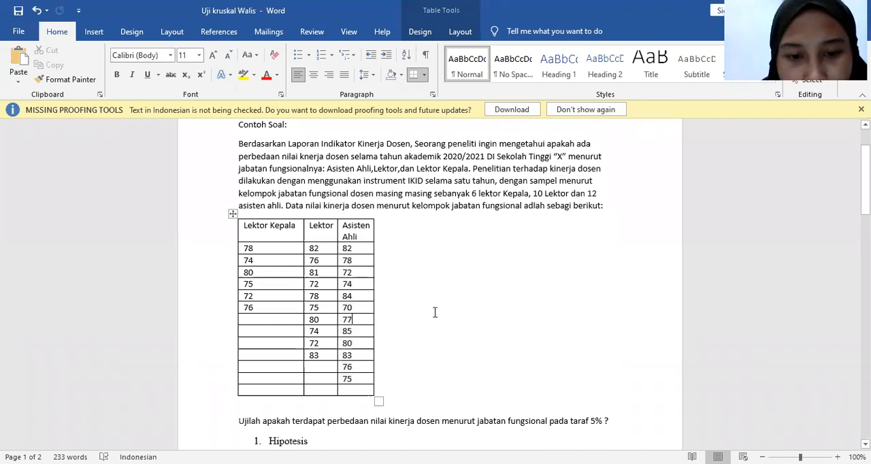
{"action": "scroll", "coordinate": [434, 311], "scroll_direction": "down", "scroll_amount": 2}
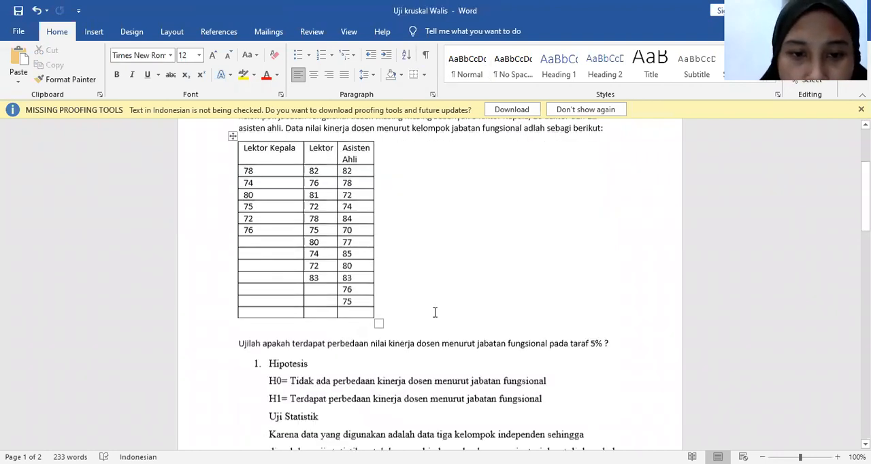
{"action": "key", "text": "ctrl+End"}
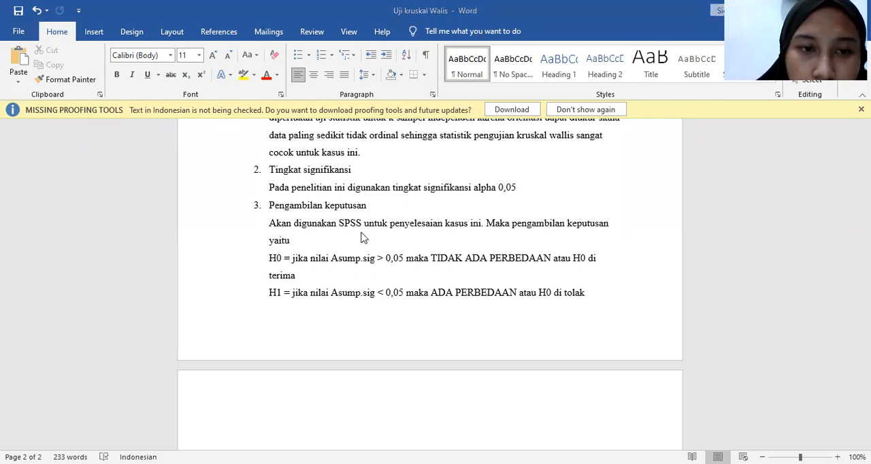
Compare the Kruskal-Wallis output in SPSS with the hypotheses and decision rules in the Word document
{"action": "key", "text": "alt+Tab"}
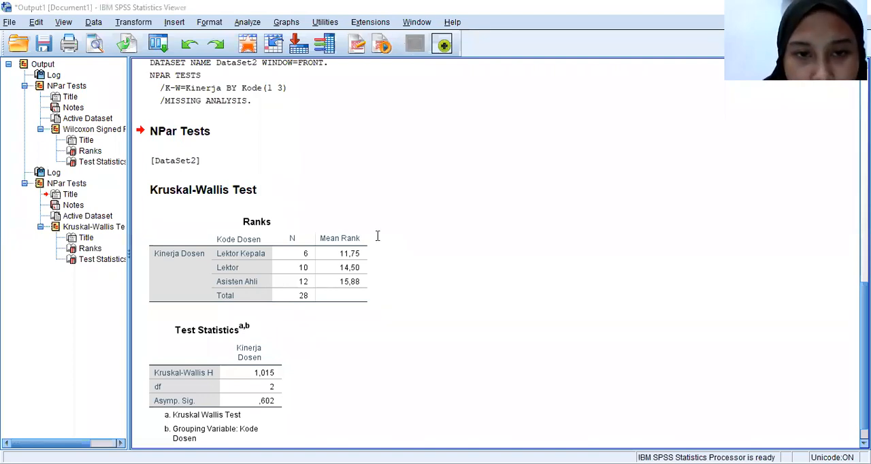
{"action": "key", "text": "alt+Tab"}
{"action": "key", "text": "Up"}
{"action": "key", "text": "Up"}
{"action": "key", "text": "Up"}
{"action": "key", "text": "Up"}
{"action": "key", "text": "Up"}
{"action": "key", "text": "Up"}
{"action": "key", "text": "Up"}
{"action": "key", "text": "Up"}
{"action": "key", "text": "Up"}
{"action": "key", "text": "Up"}
{"action": "key", "text": "Up"}
{"action": "key", "text": "Up"}
{"action": "key", "text": "Up"}
{"action": "key", "text": "Up"}
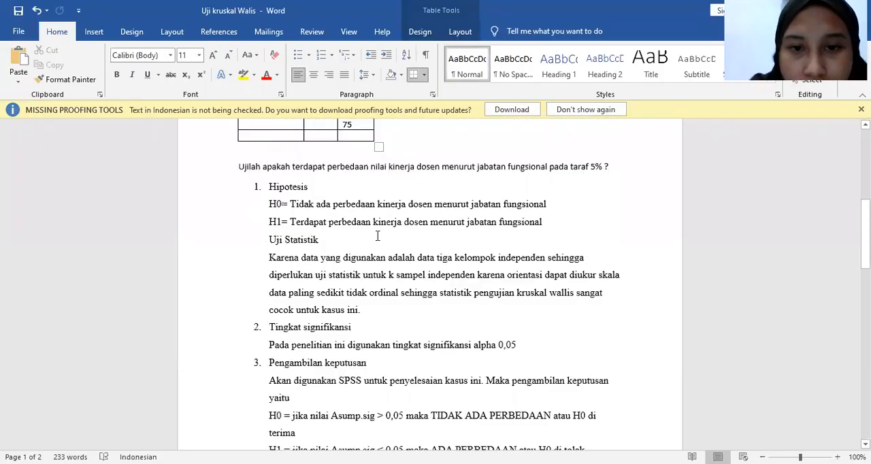